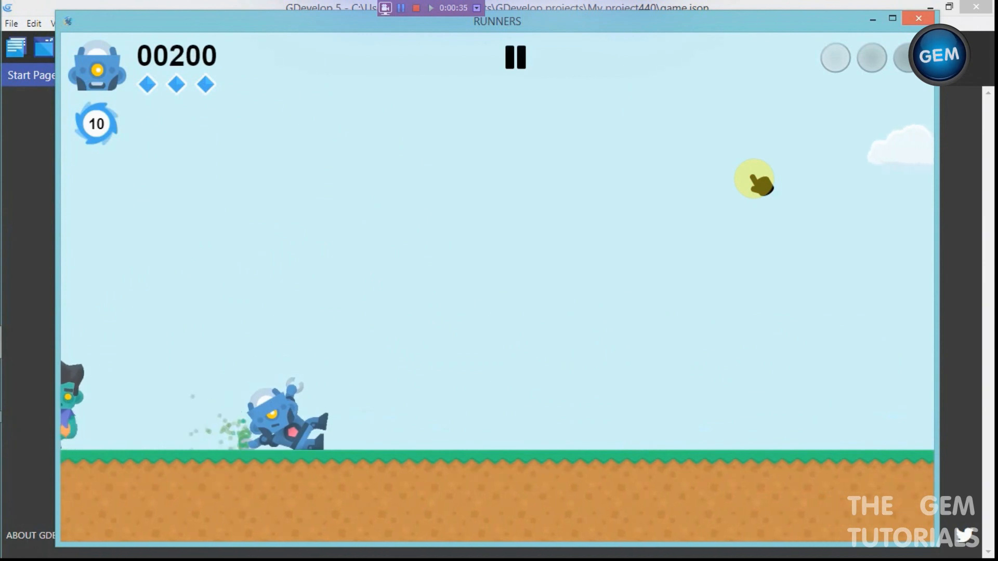
- Try the robot character's slide in the running RUNNERS game preview, and close the preview
key(Down)
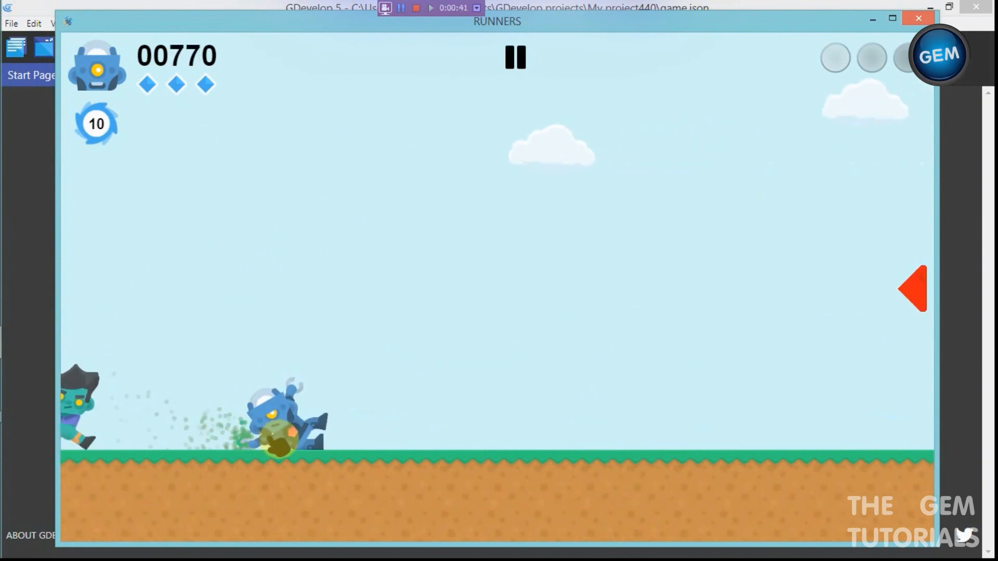
click(918, 18)
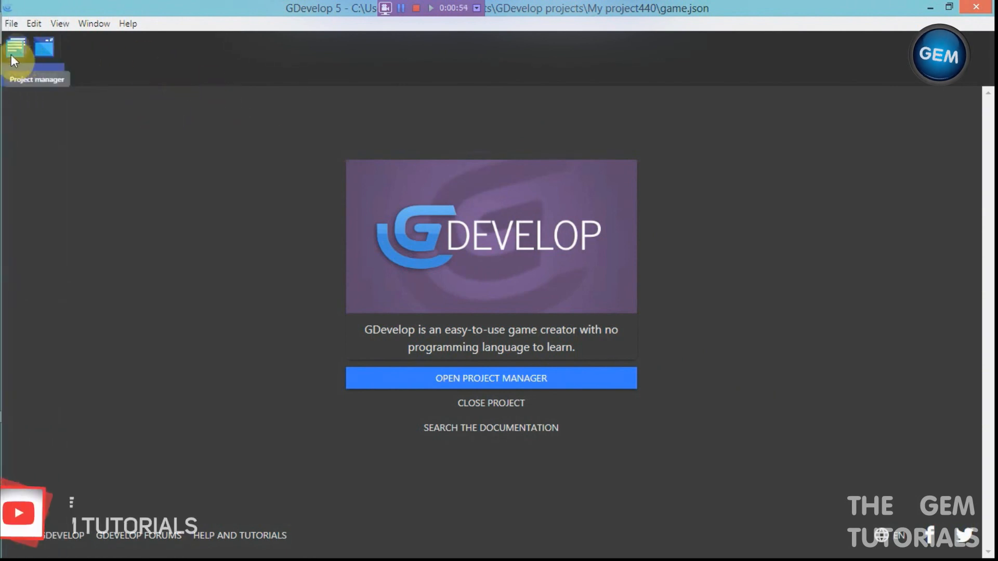
- Check the installed GDevelop version in the About information and close it
click(127, 23)
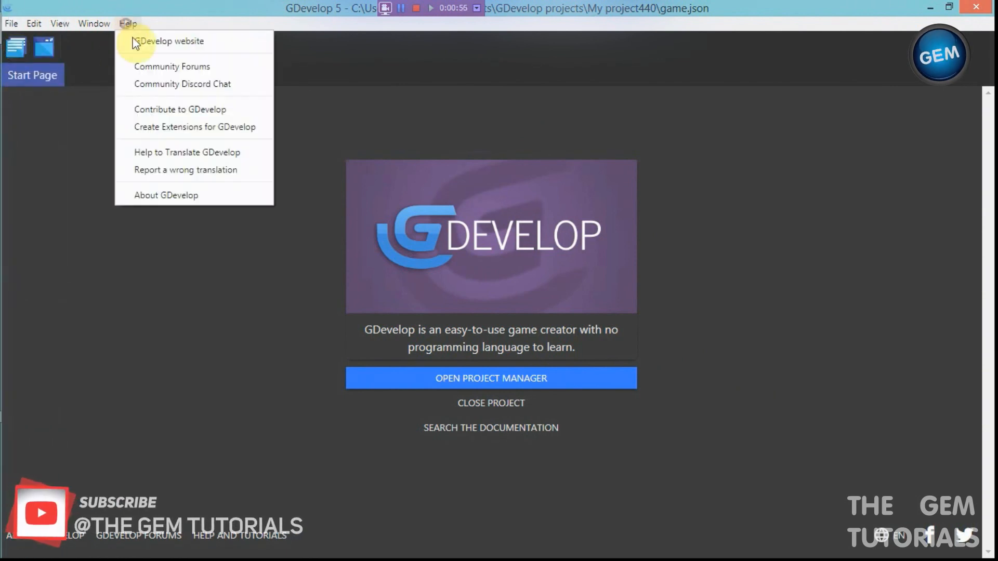
click(184, 194)
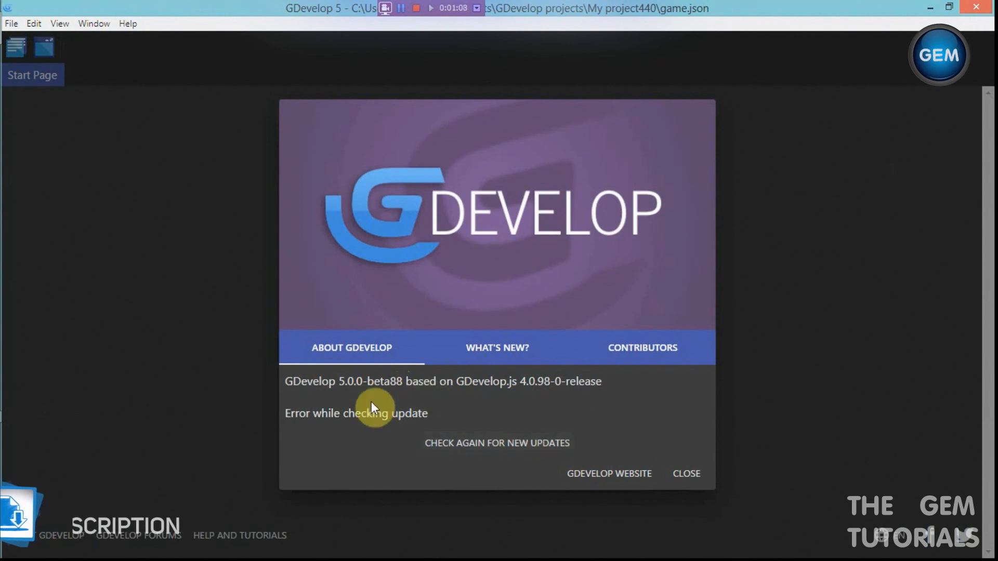
click(689, 473)
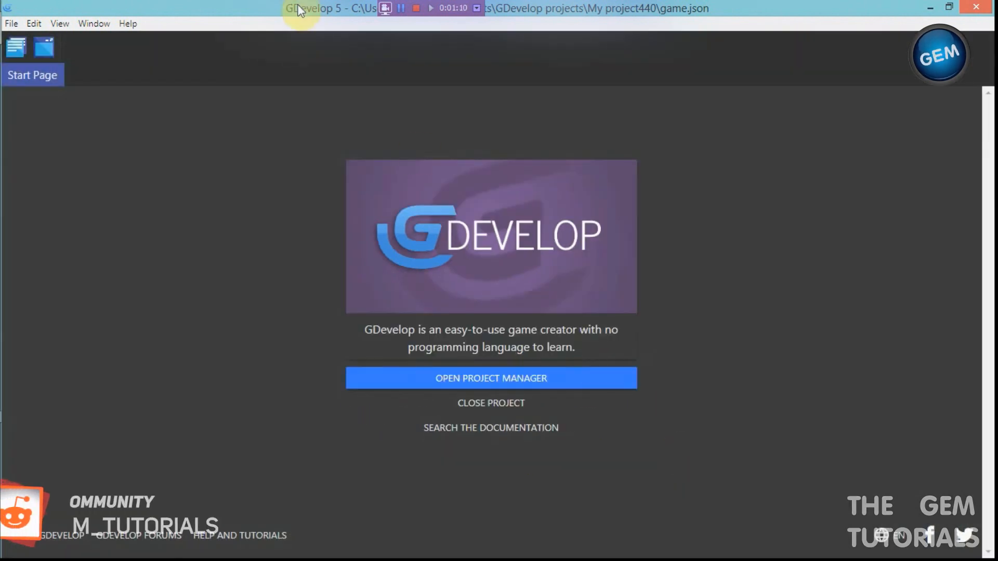
click(128, 23)
- Review the automatic update download option in the GDevelop preferences, leave it enabled and close the preferences
click(16, 22)
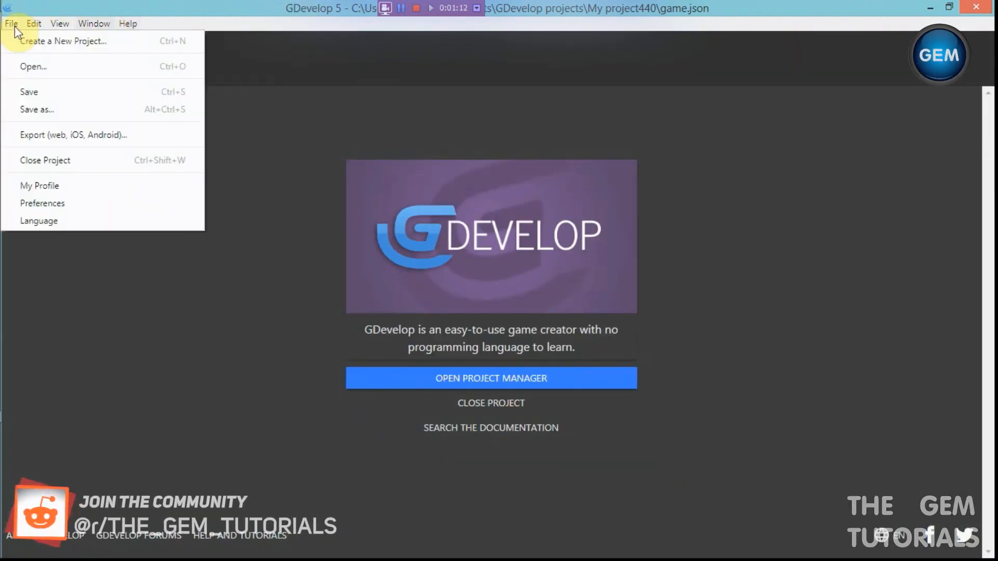
click(73, 210)
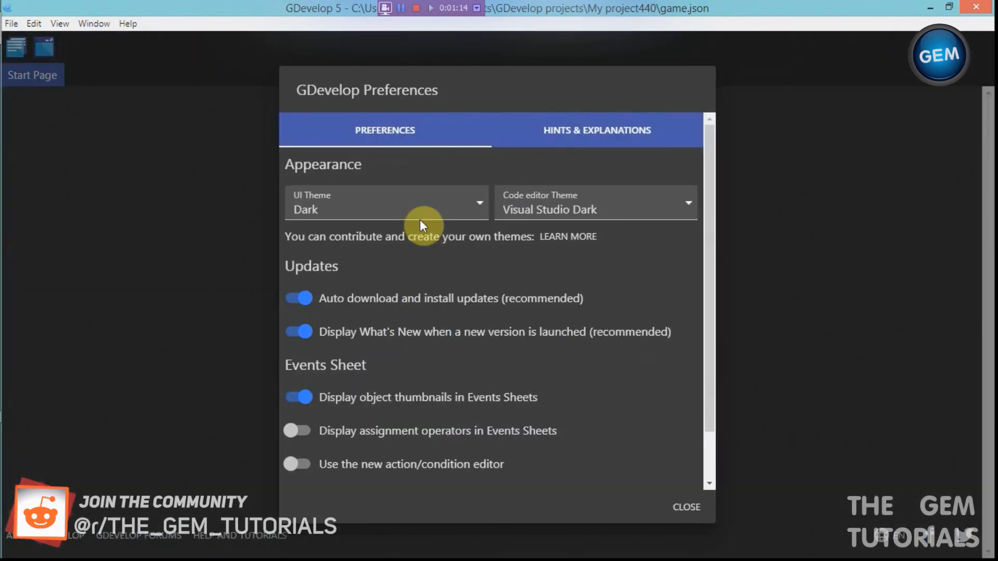
click(311, 298)
click(302, 299)
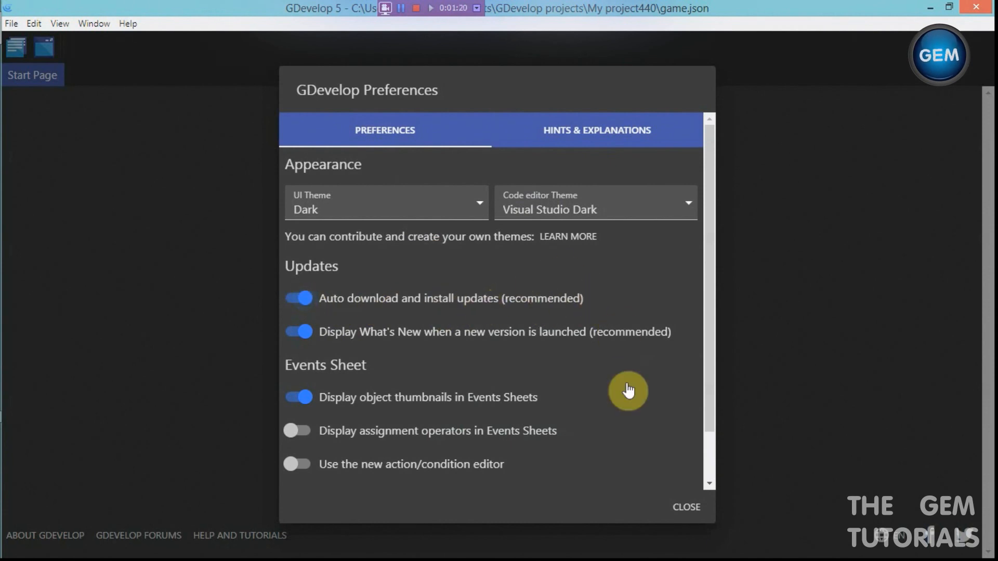
click(684, 509)
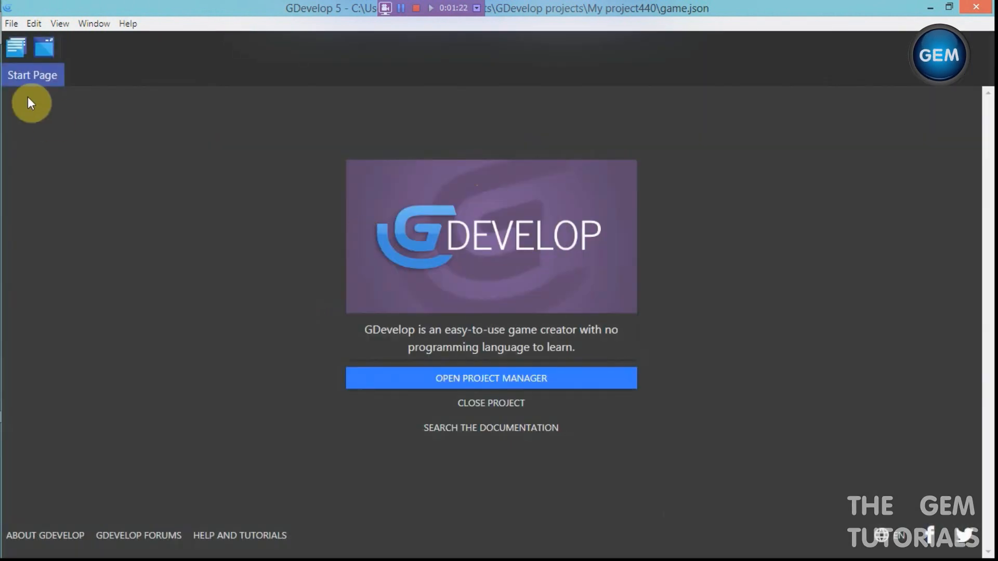
- Open slide_scene from the project for editing
click(20, 52)
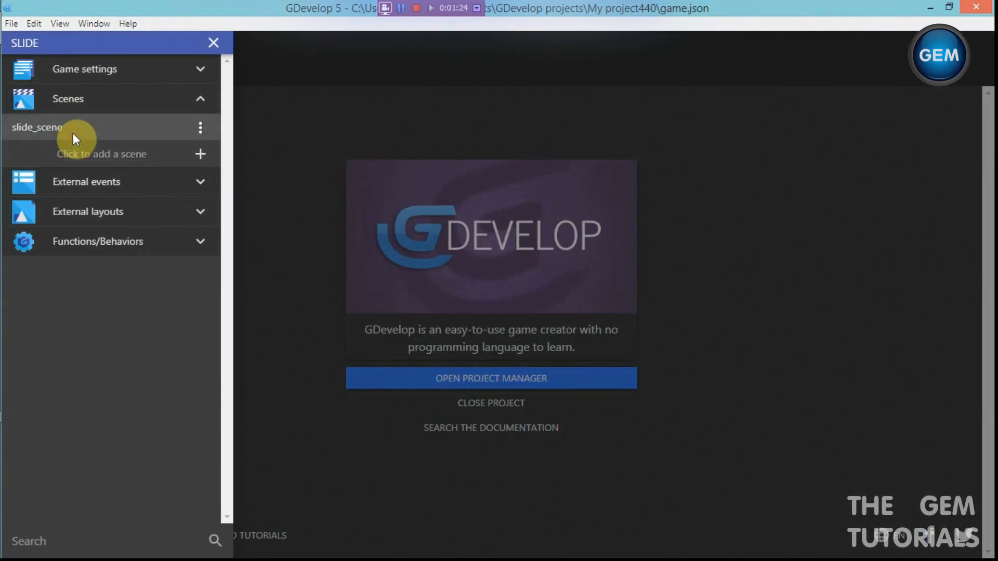
click(103, 139)
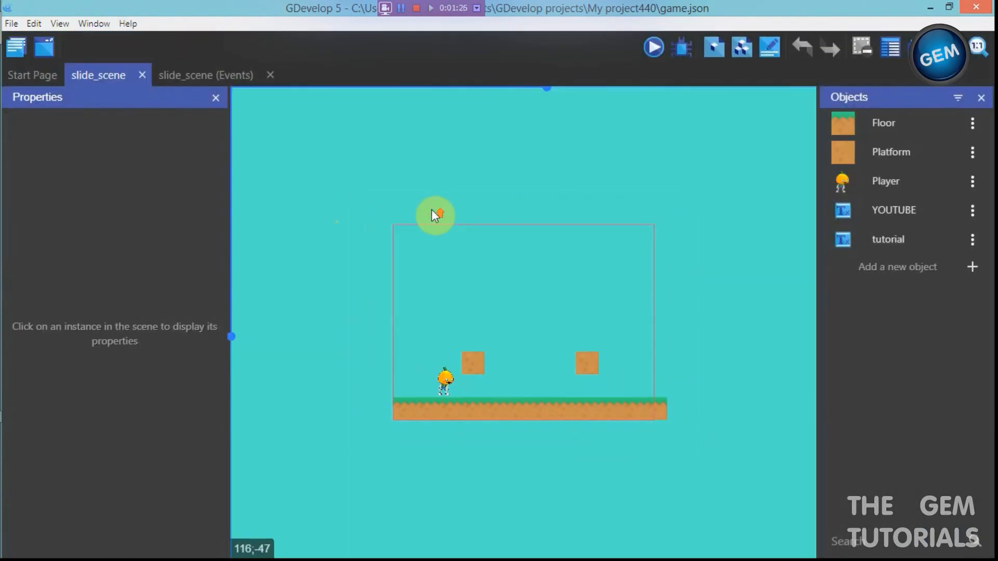
scroll(436, 210, down, 4)
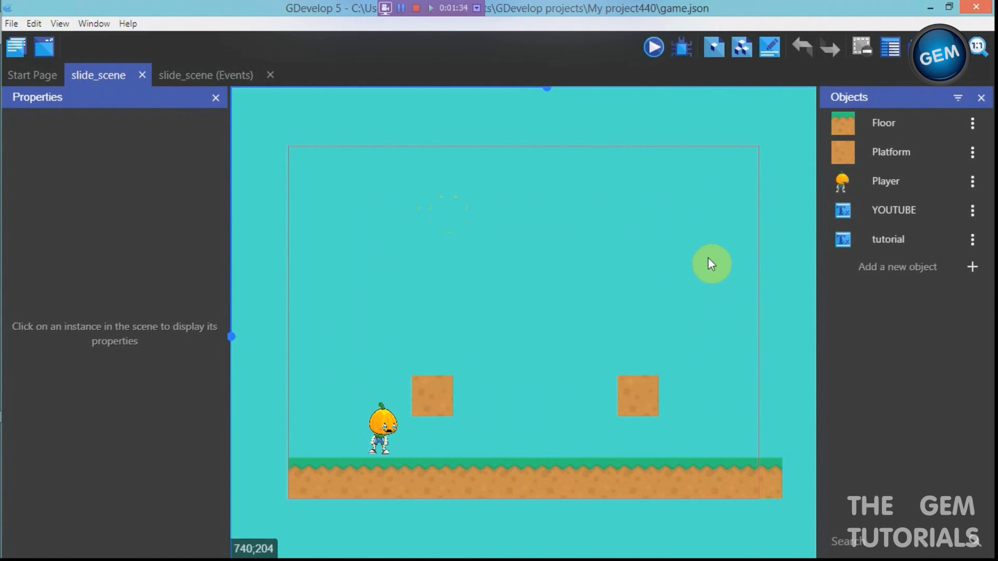
- Add a new Particles emitter object of Point kind, keeping Delete when out of particles enabled
click(912, 265)
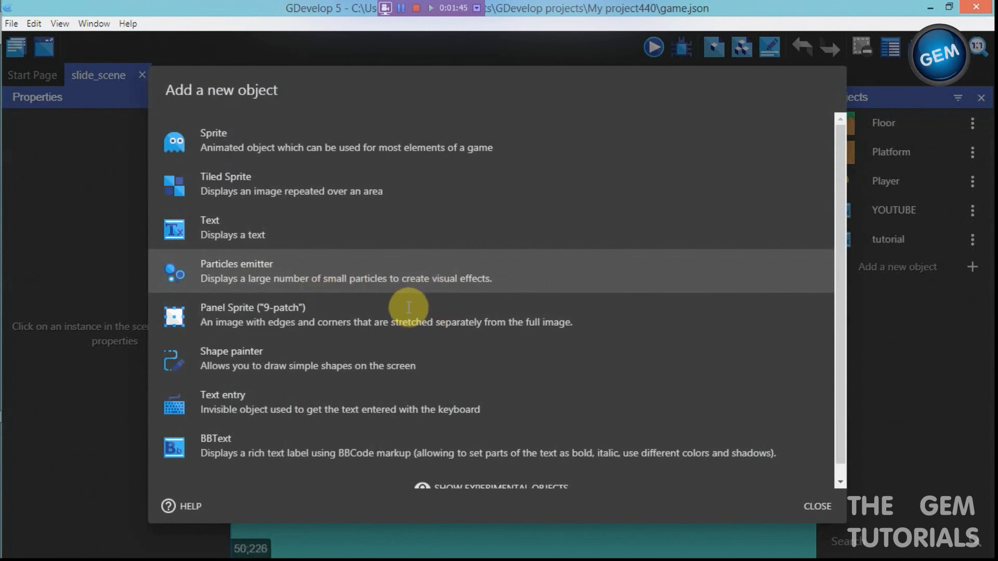
click(418, 289)
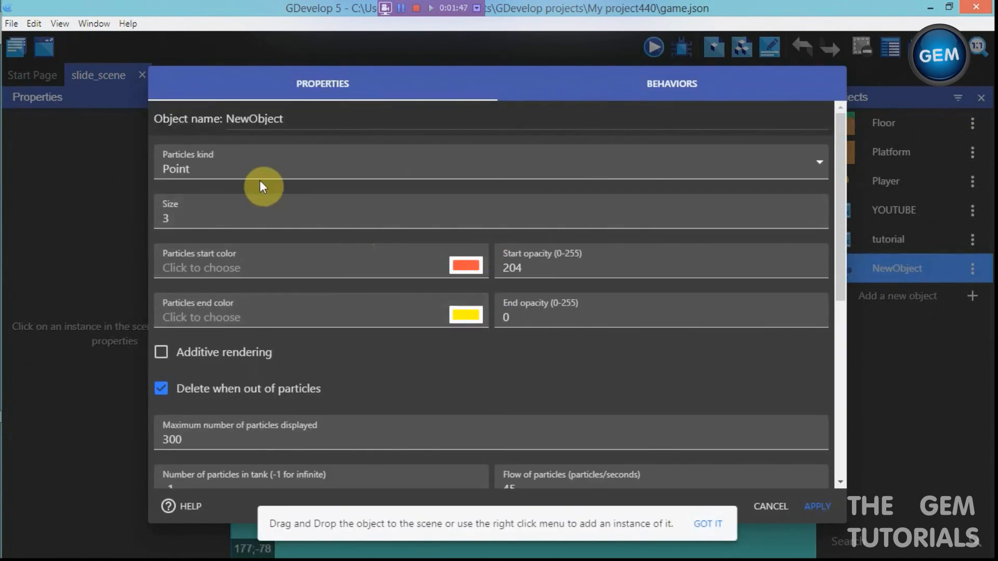
click(229, 171)
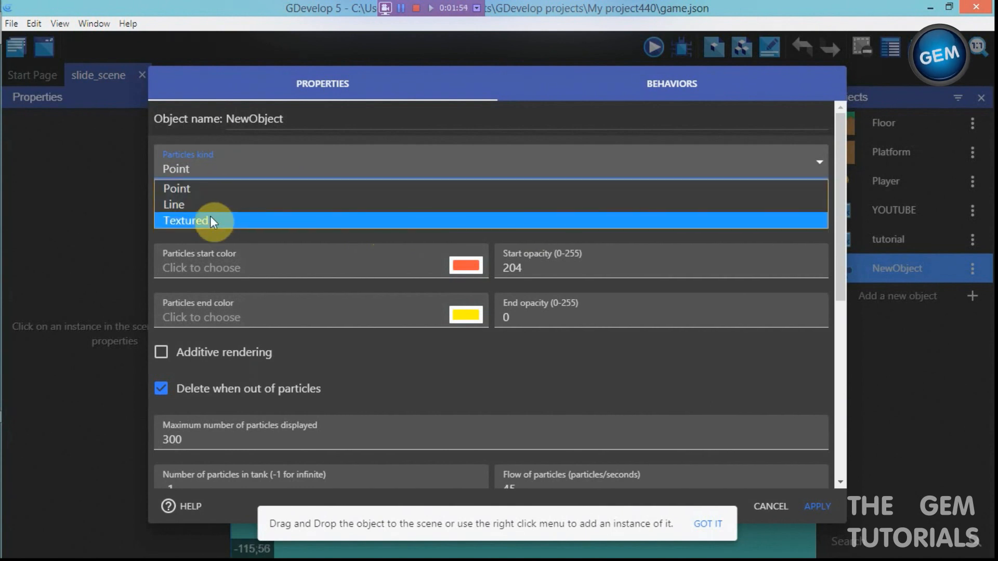
click(202, 190)
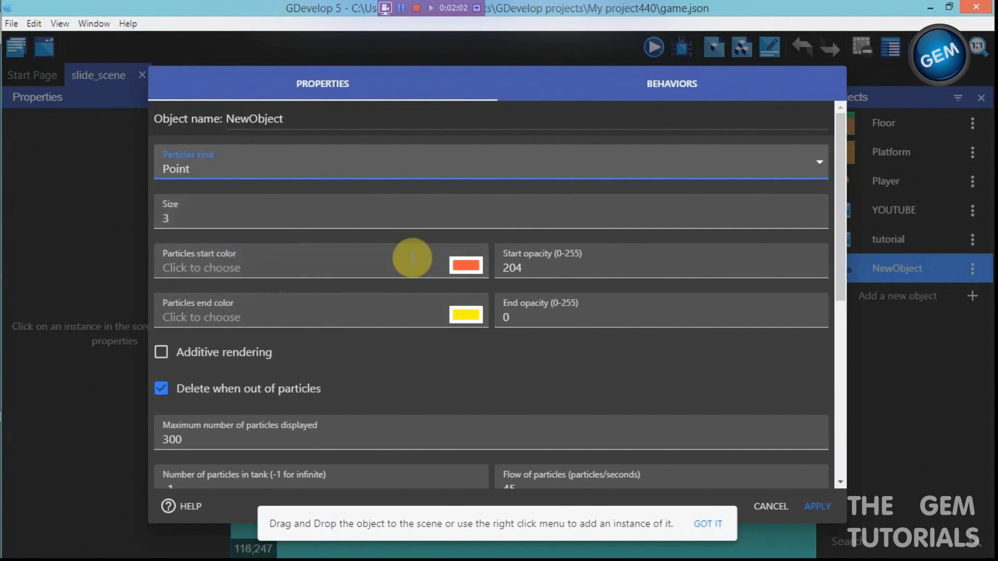
scroll(416, 255, down, 3)
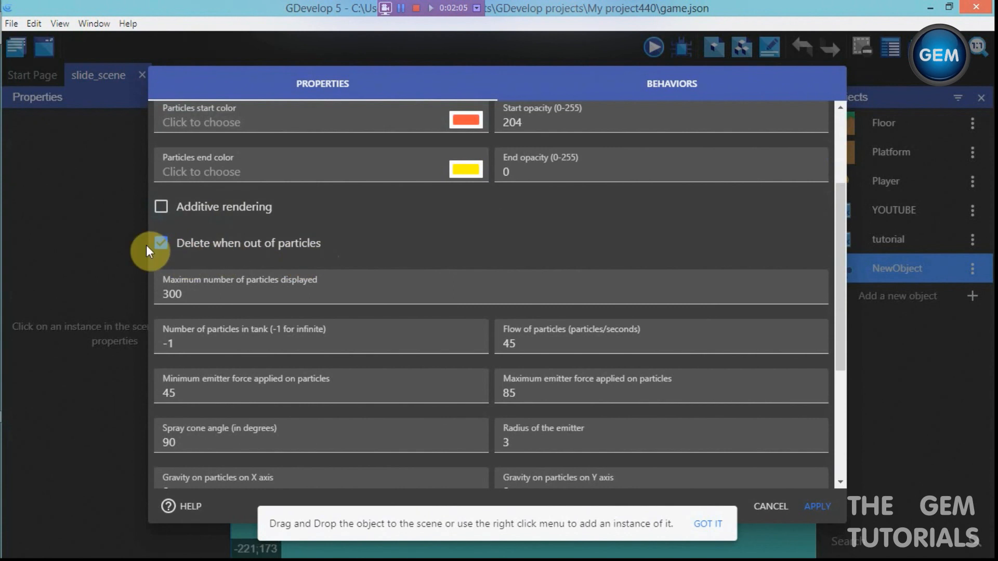
click(171, 246)
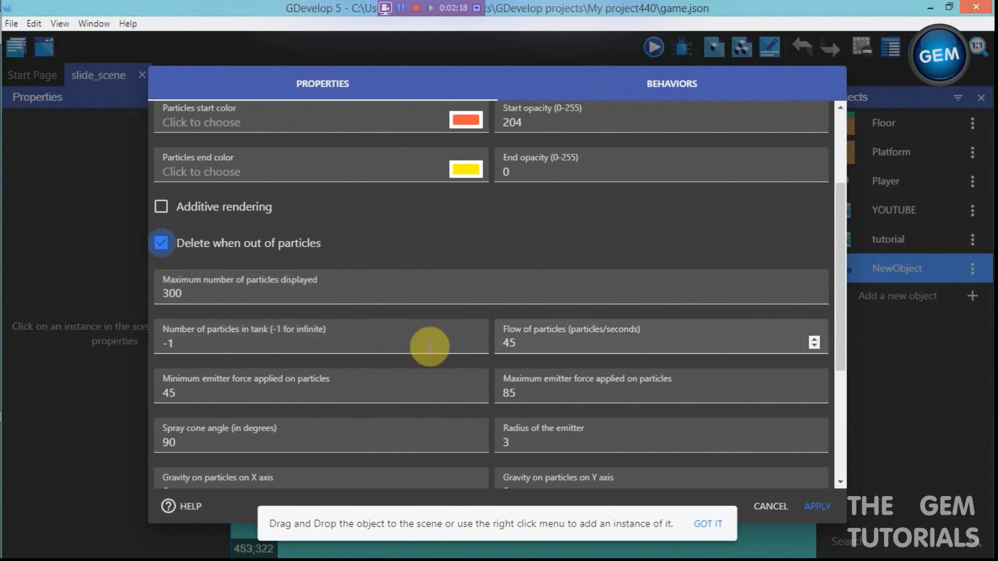
- Set the emitter's gravity on particles on the X axis to -200 and apply the object properties
scroll(286, 398, down, 2)
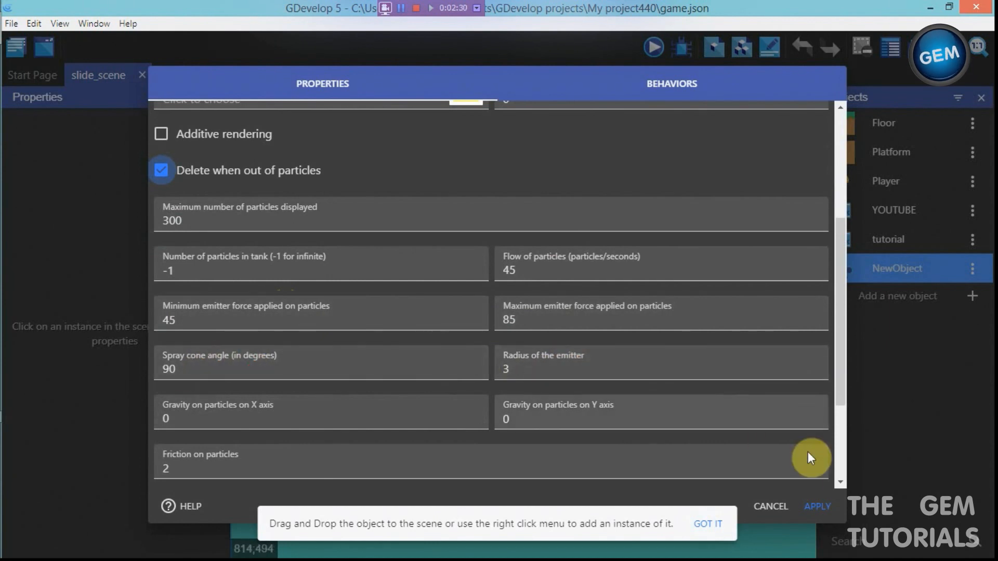
click(840, 482)
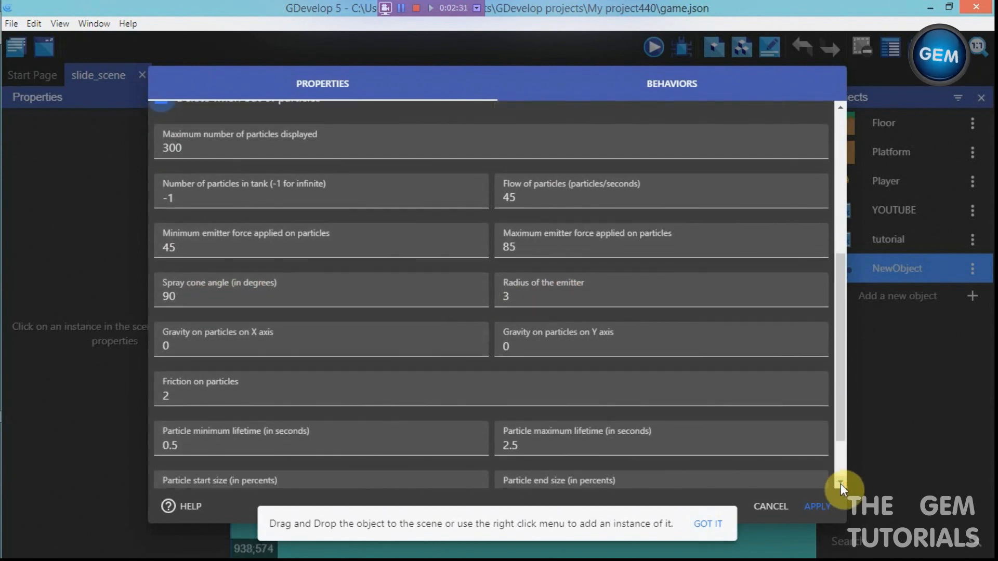
click(840, 483)
click(201, 271)
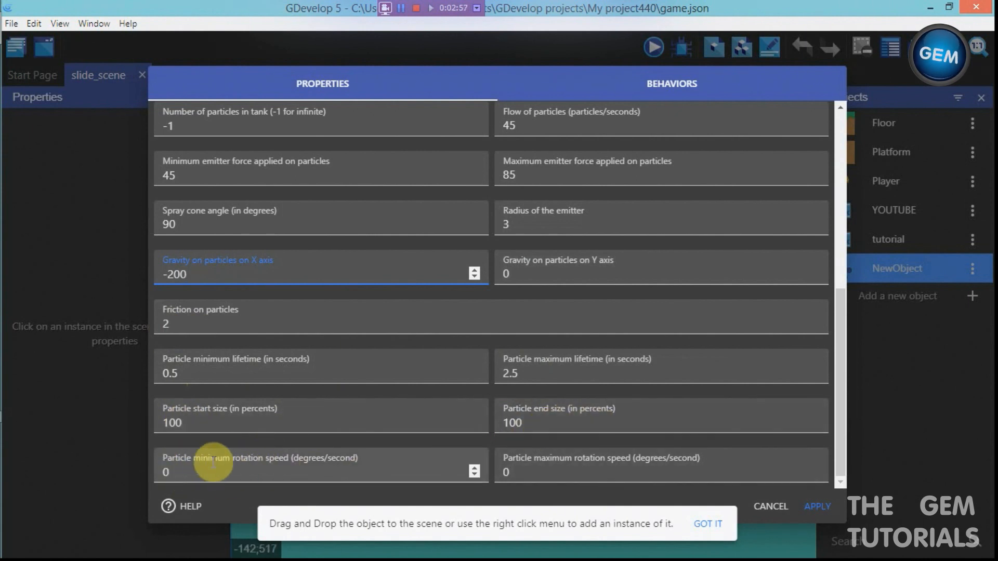
scroll(423, 374, up, 7)
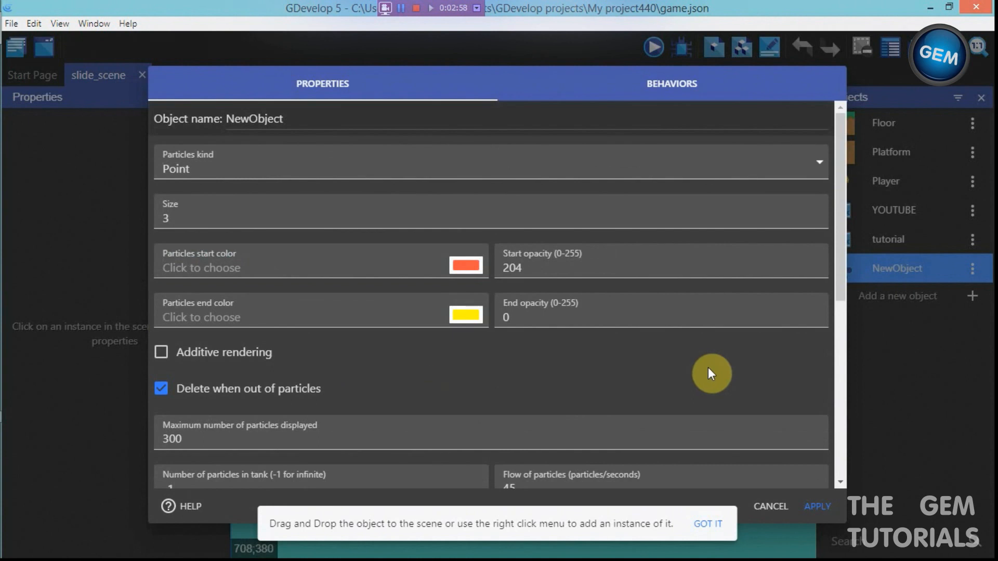
click(343, 179)
scroll(527, 428, down, 2)
scroll(530, 421, down, 8)
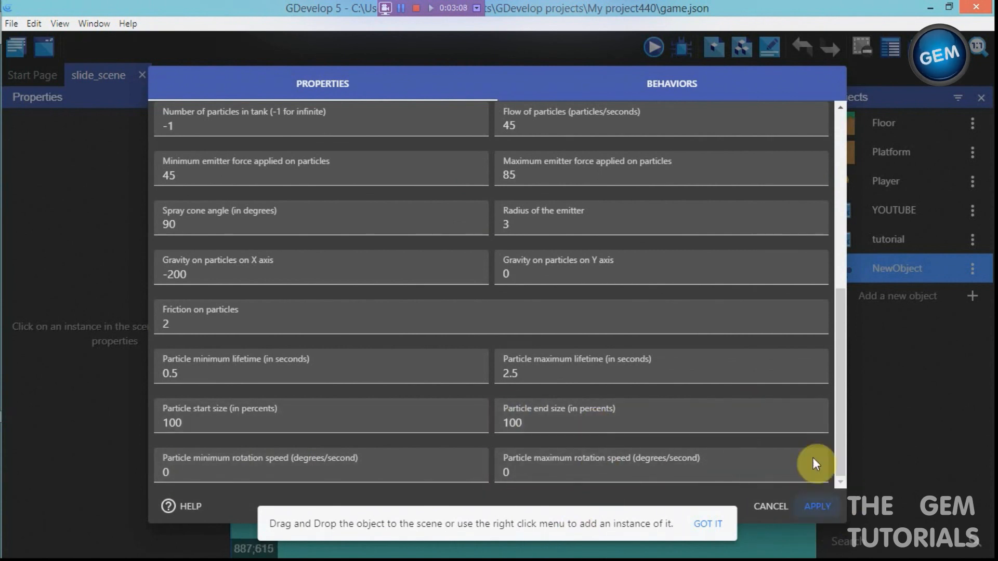
scroll(817, 319, up, 7)
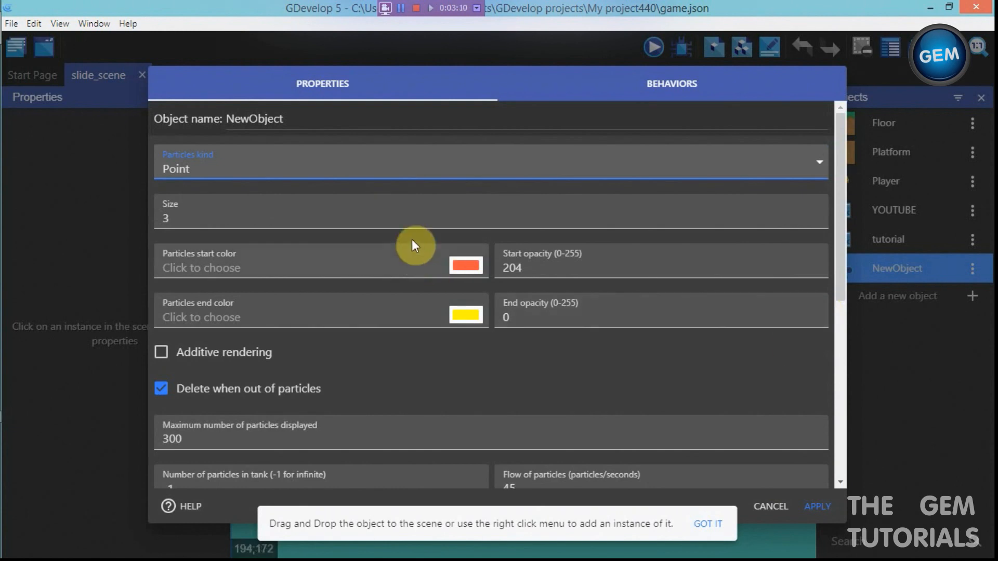
click(828, 507)
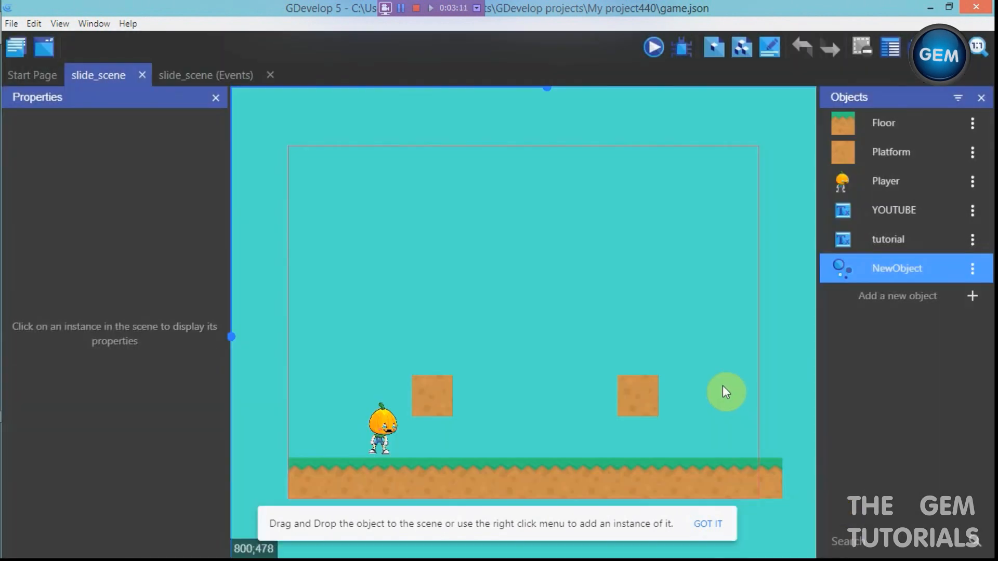
- Rename the new particles emitter object as slide_dust
click(968, 267)
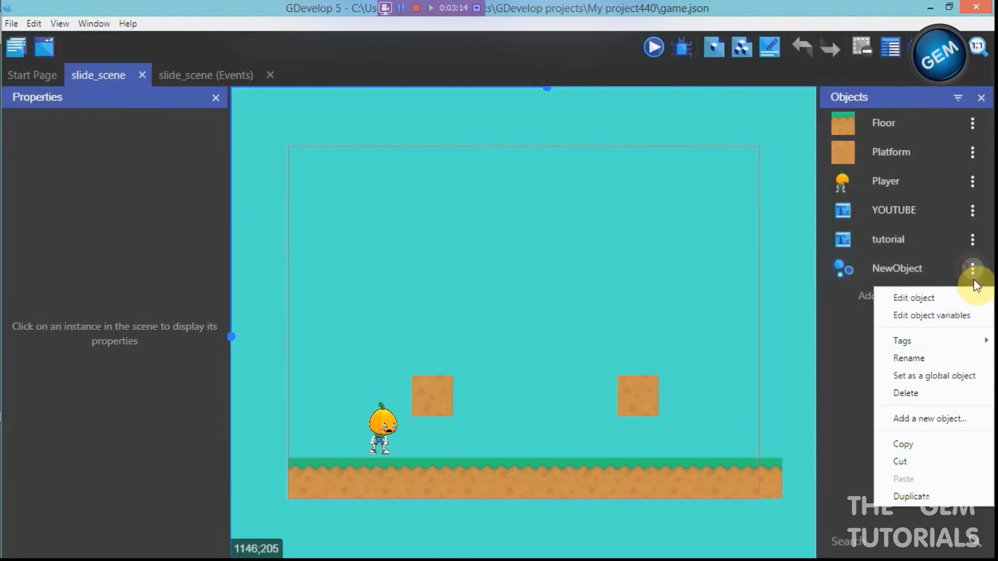
click(944, 356)
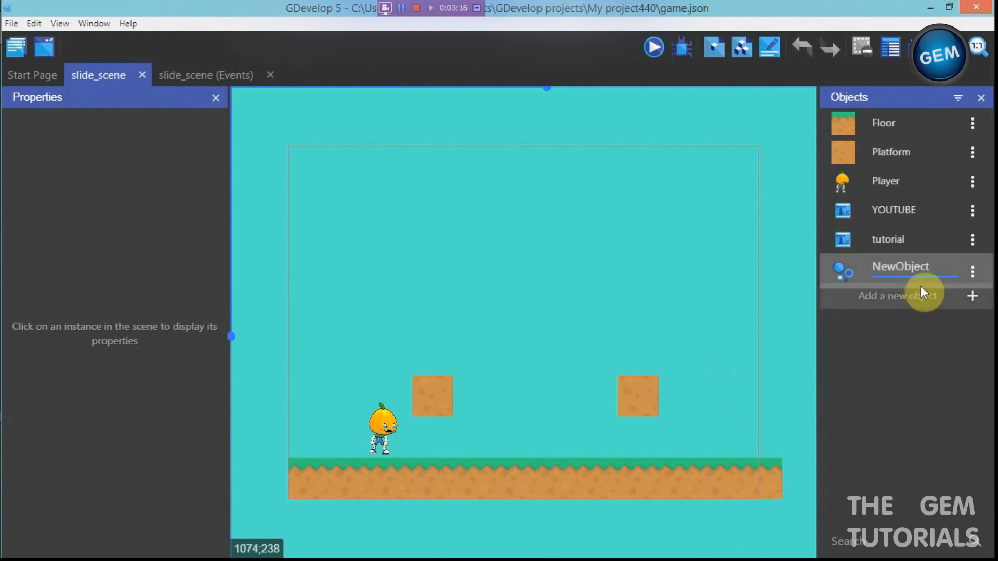
key(BackSpace)
key(BackSpace)
key(BackSpace)
key(BackSpace)
key(BackSpace)
key(BackSpace)
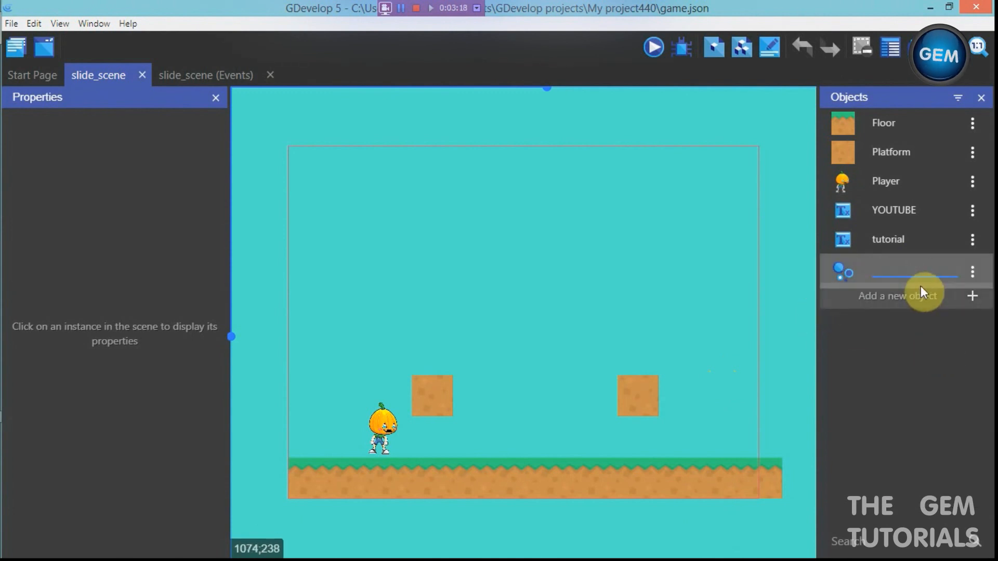
text(SLIDE)
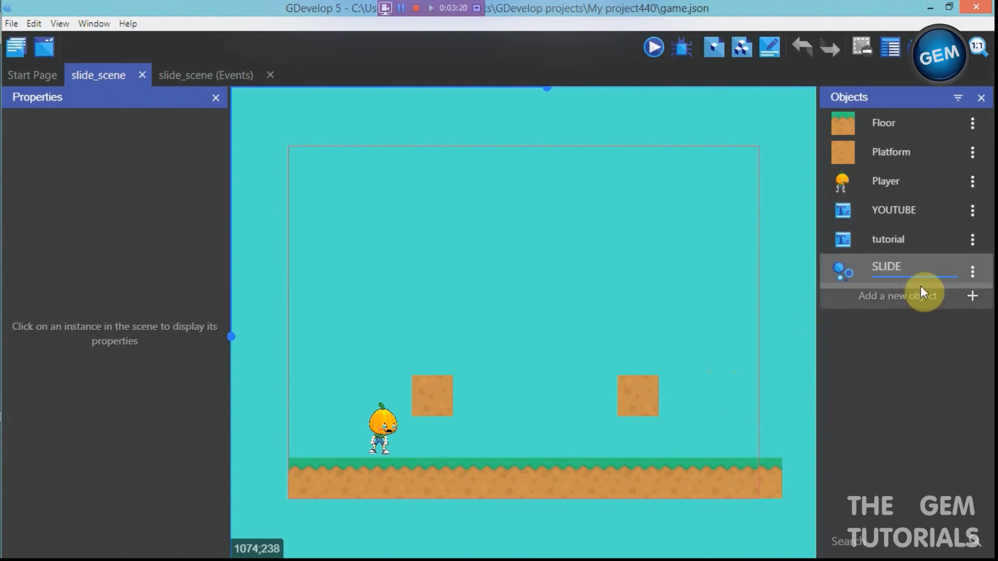
key(BackSpace)
key(BackSpace)
key(BackSpace)
key(BackSpace)
key(BackSpace)
text(slide)
click(807, 354)
- Sample the light green grass colour from the Floor object's image, copy its hex code, and close the image editor without saving
double_click(949, 269)
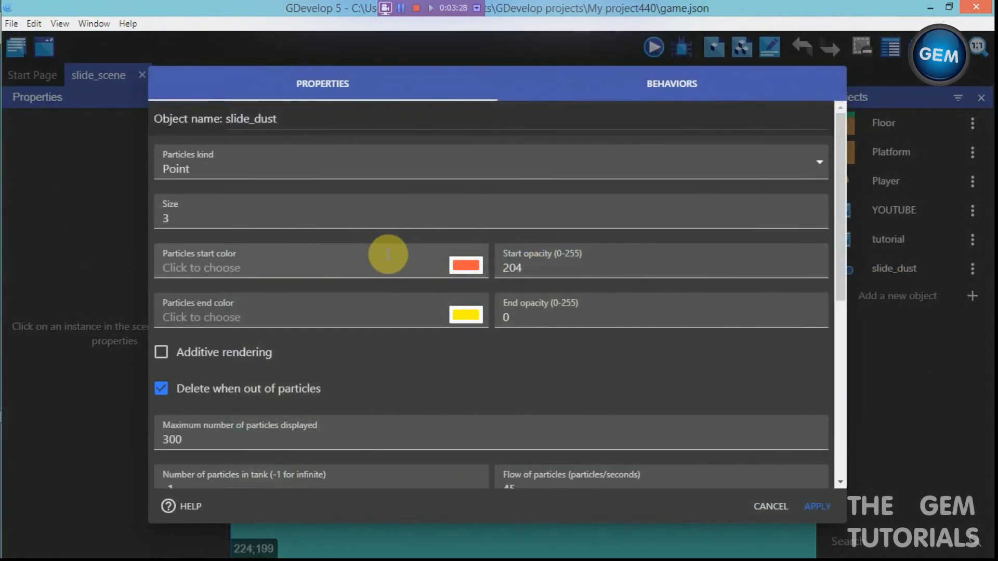
click(787, 508)
double_click(887, 124)
click(511, 273)
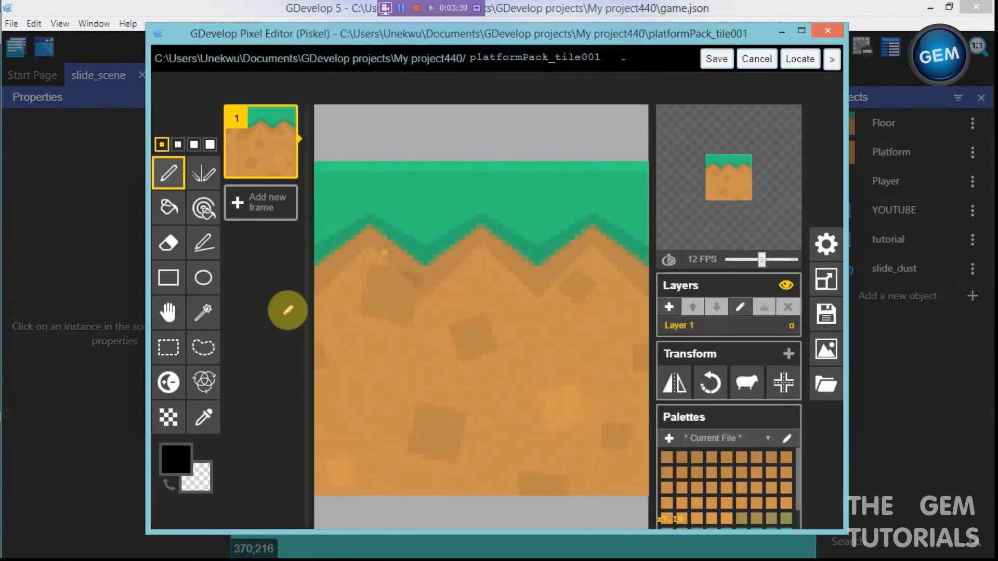
click(203, 417)
click(448, 168)
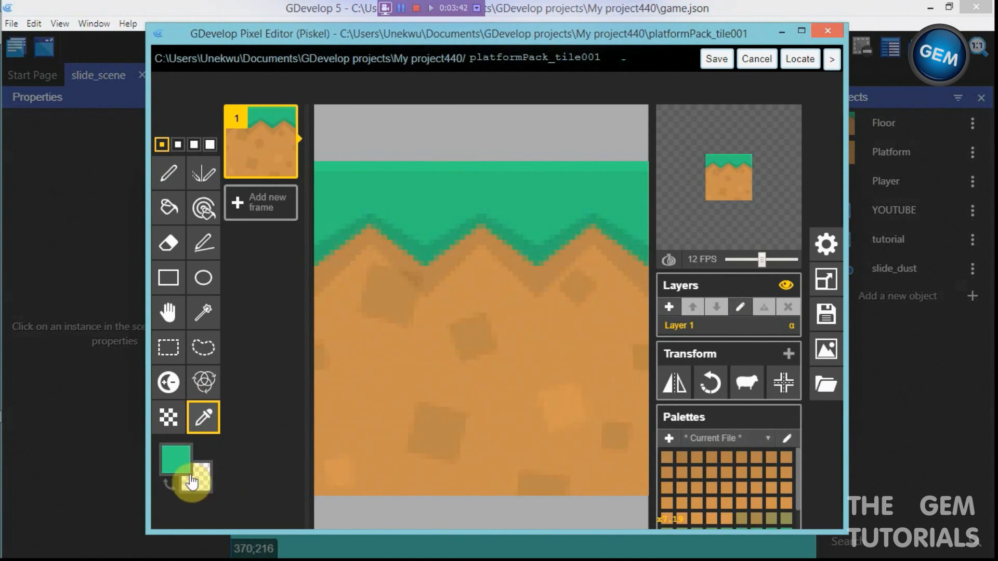
click(176, 459)
double_click(263, 430)
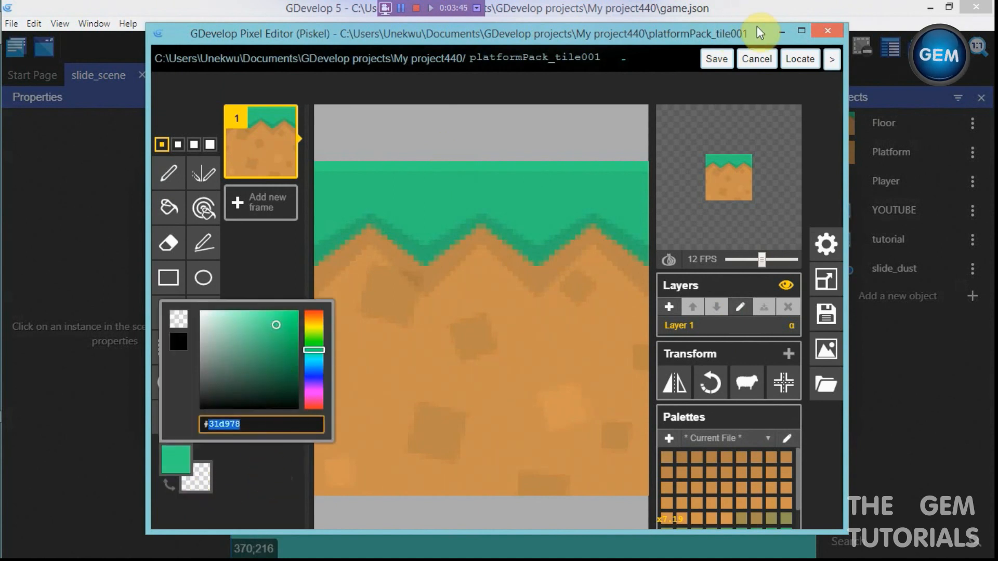
click(757, 59)
click(770, 407)
- Set slide_dust's particles start color to the copied grass green and apply the object properties
double_click(907, 268)
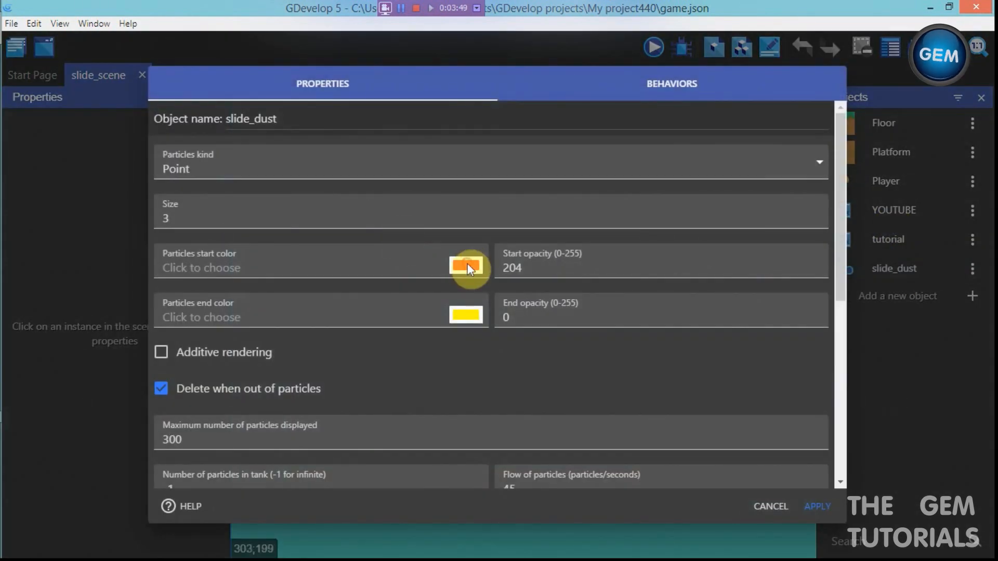
click(453, 316)
double_click(375, 417)
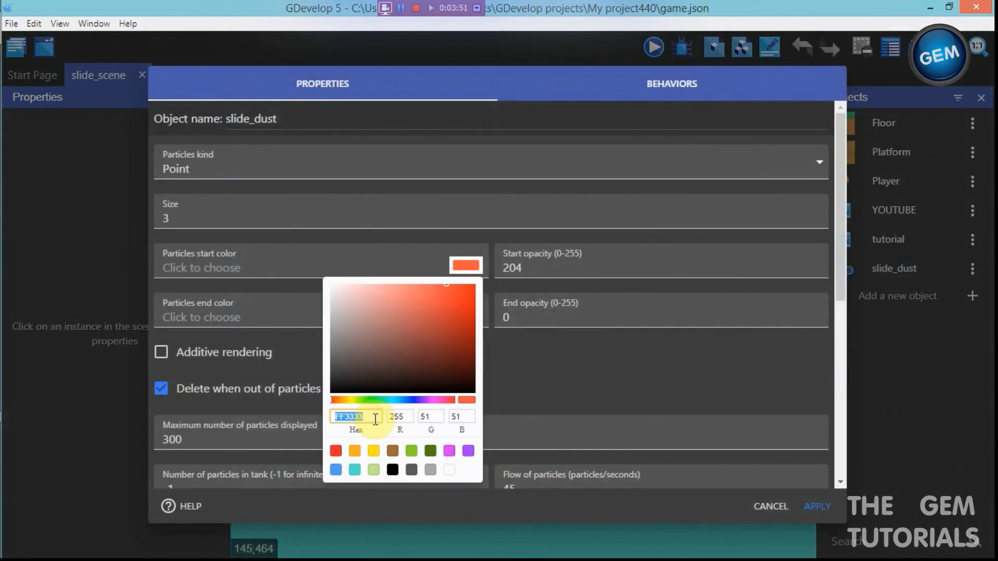
key(ctrl+v)
click(565, 362)
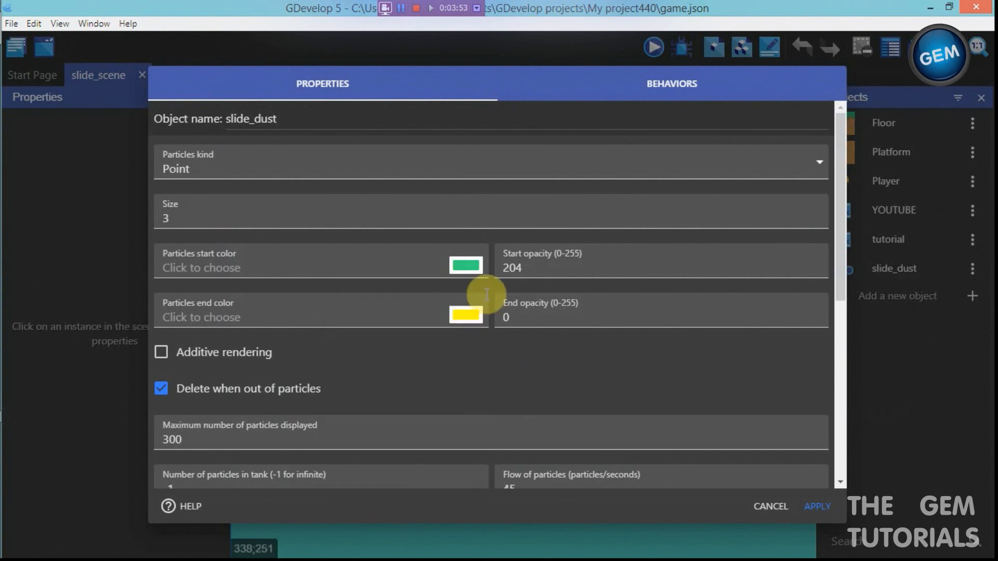
click(817, 506)
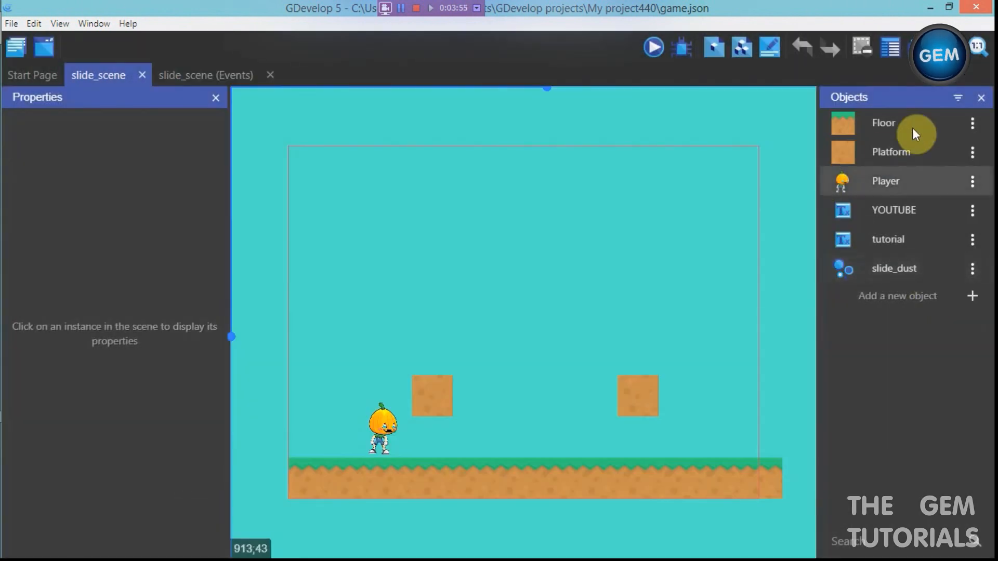
- Sample the brown soil colour from the Floor object's image, copy its hex code bb8044, and close the image editor without saving
click(969, 123)
click(943, 153)
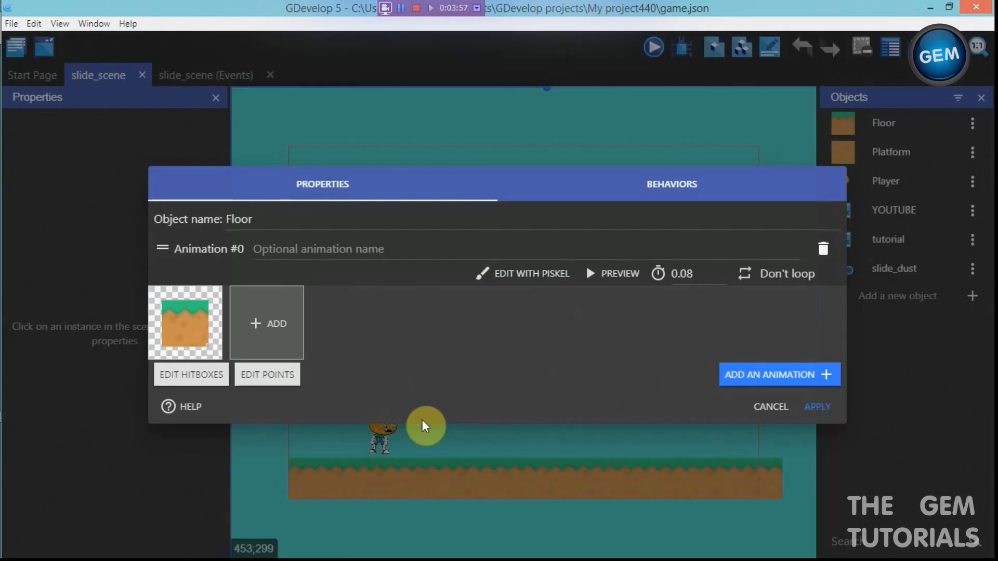
click(510, 275)
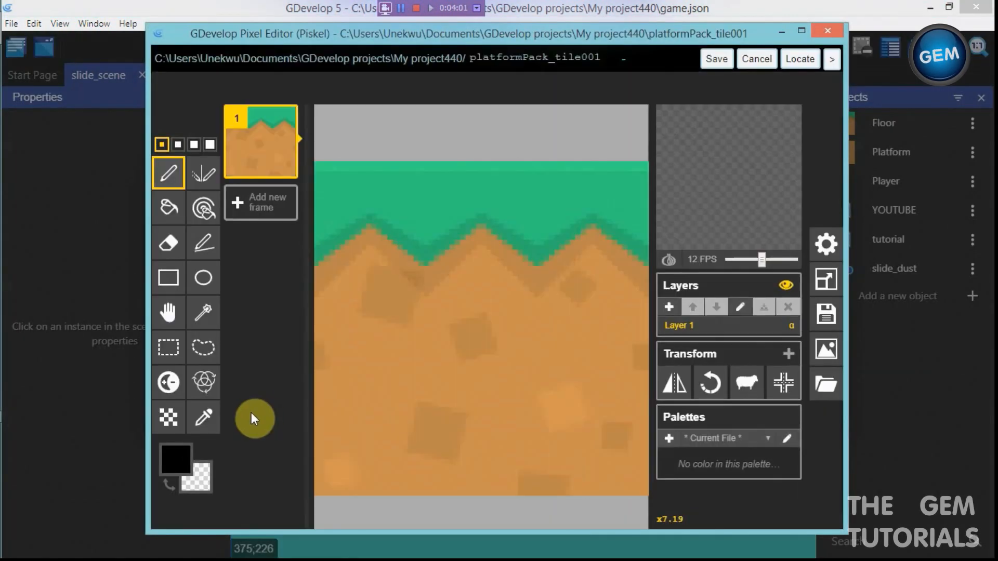
click(202, 419)
click(390, 363)
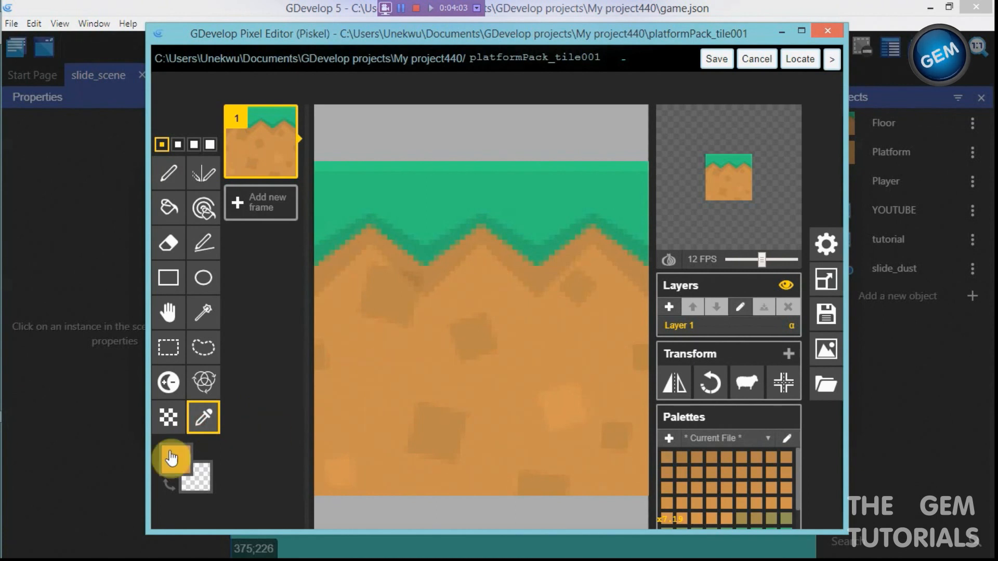
click(190, 468)
double_click(254, 424)
key(ctrl+c)
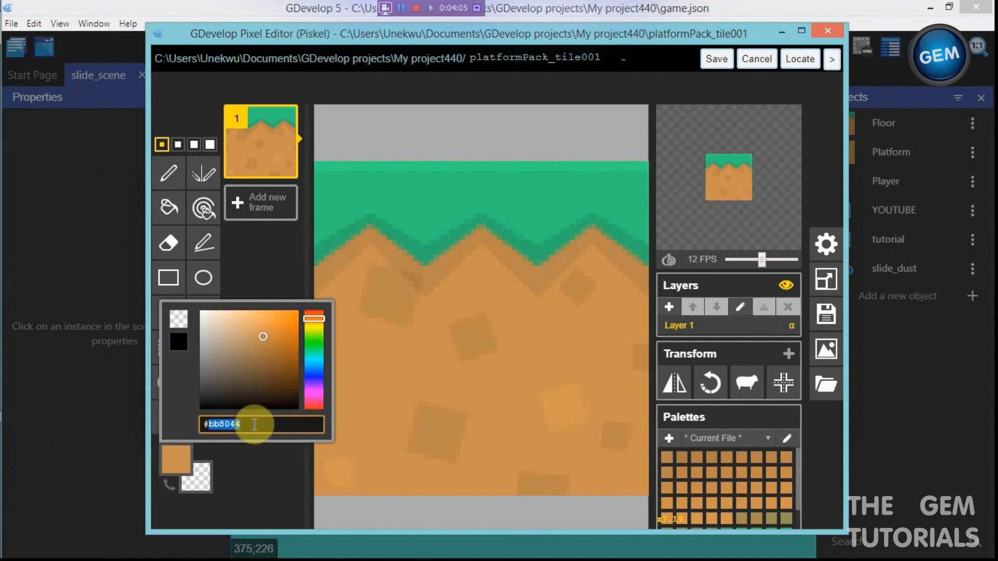
click(767, 60)
click(818, 406)
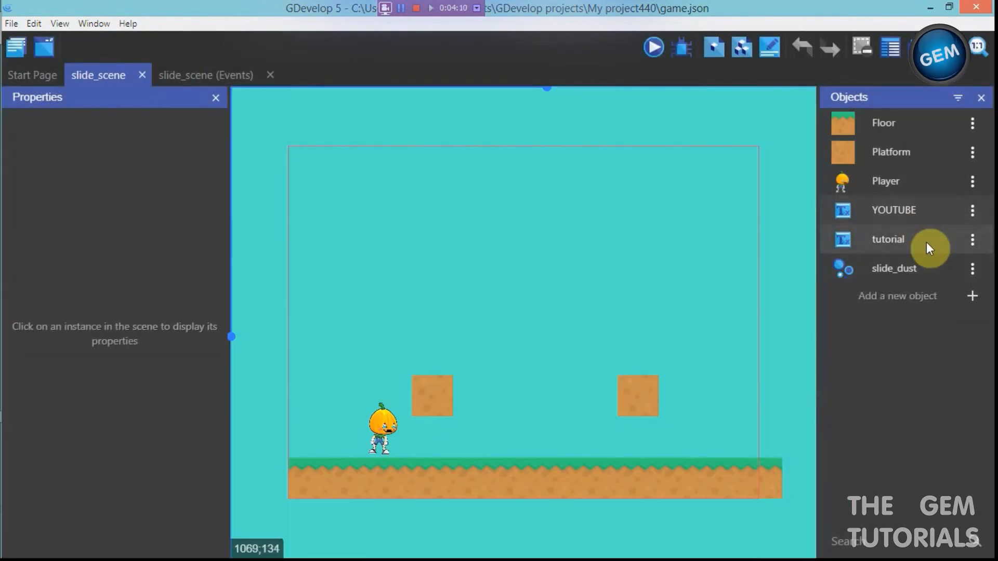
- Set slide_dust's particles end color to bb8044 and apply the object properties
double_click(943, 270)
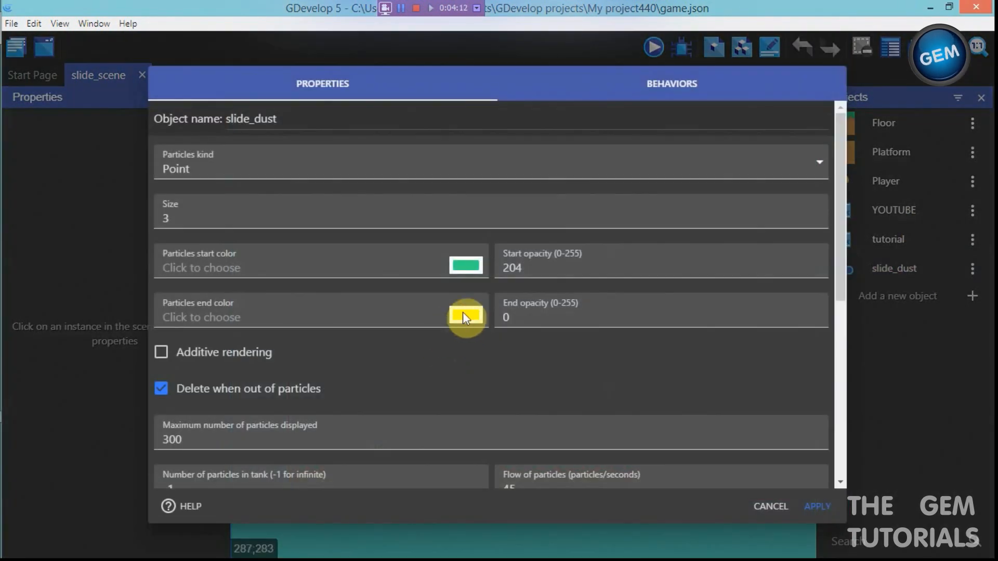
click(453, 321)
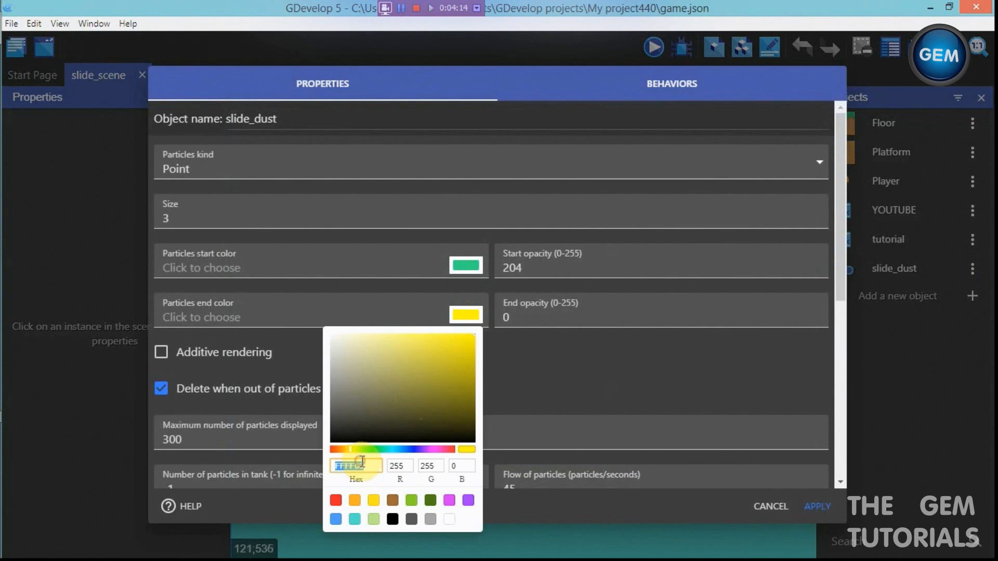
key(ctrl+v)
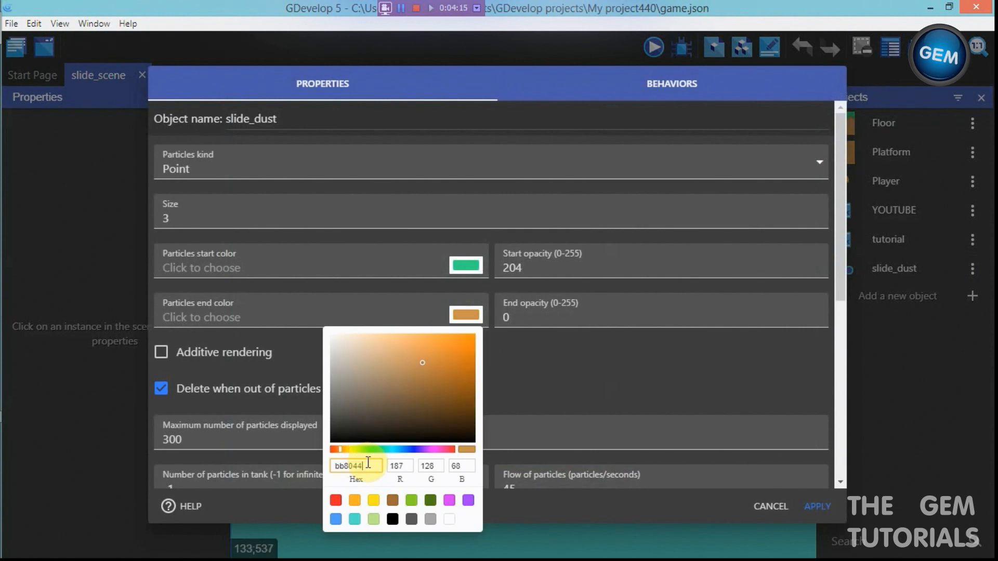
click(660, 387)
click(804, 504)
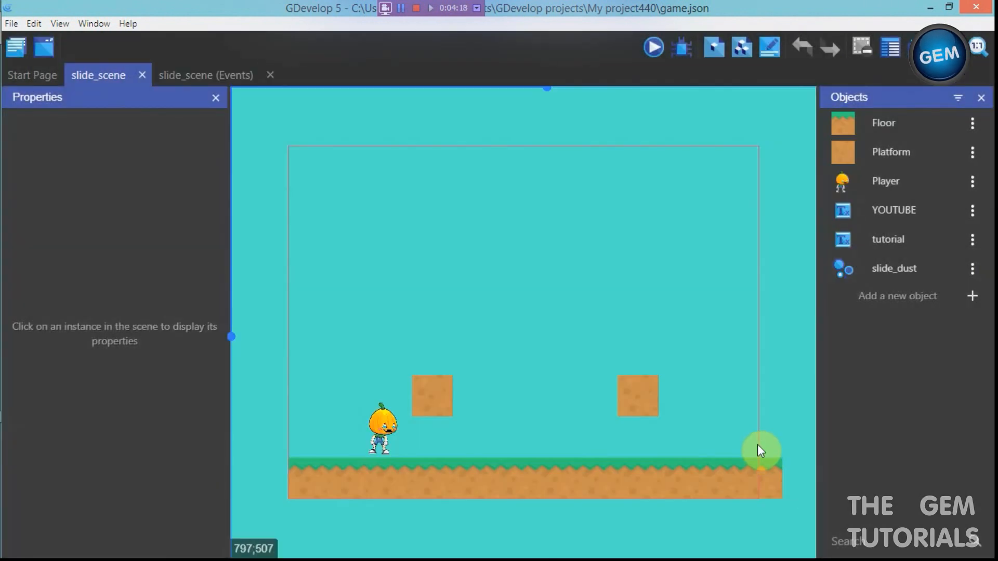
double_click(877, 265)
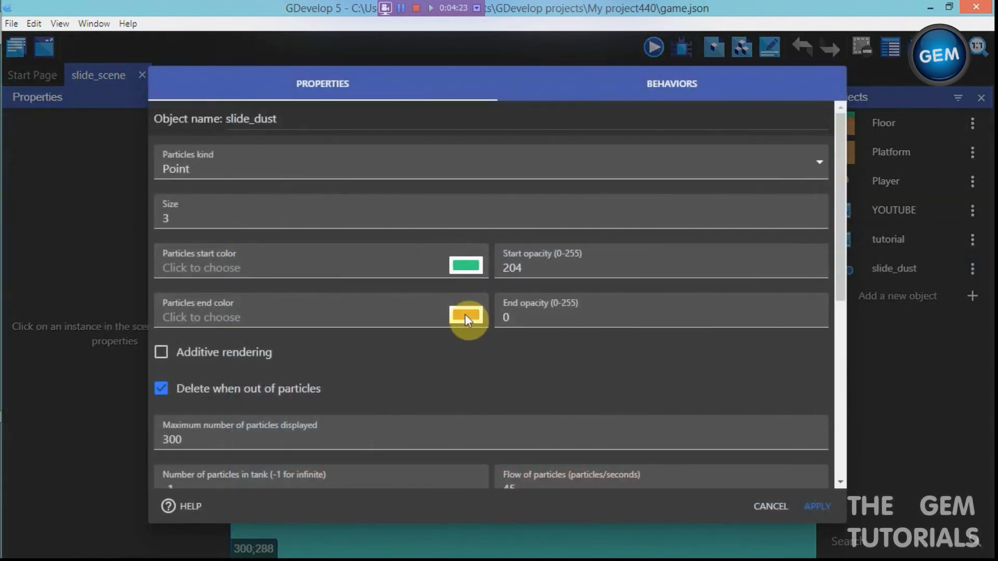
click(811, 502)
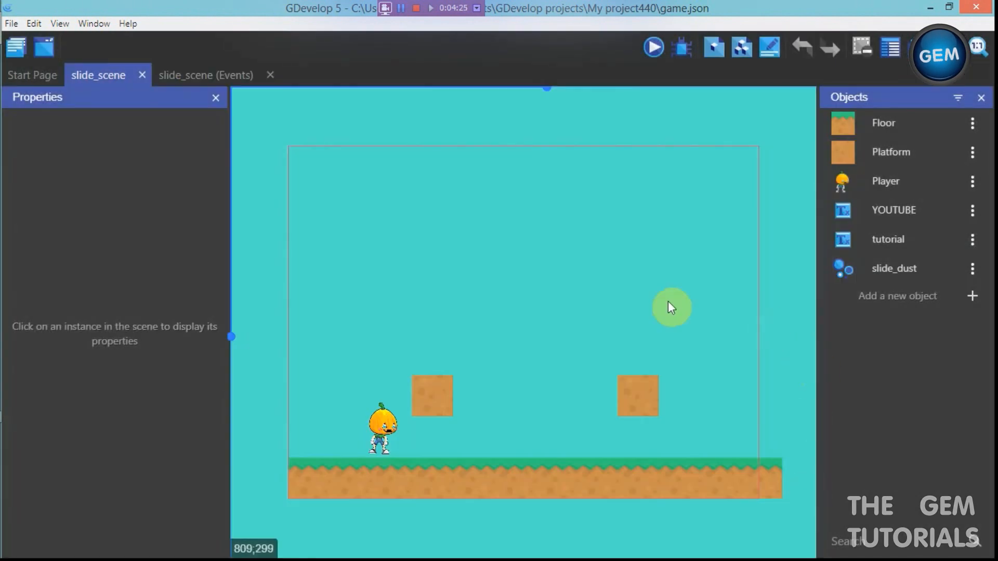
- In the scene's events, add an event group titled slide_dust with an empty sub-event, and start a new condition on that sub-event
click(209, 80)
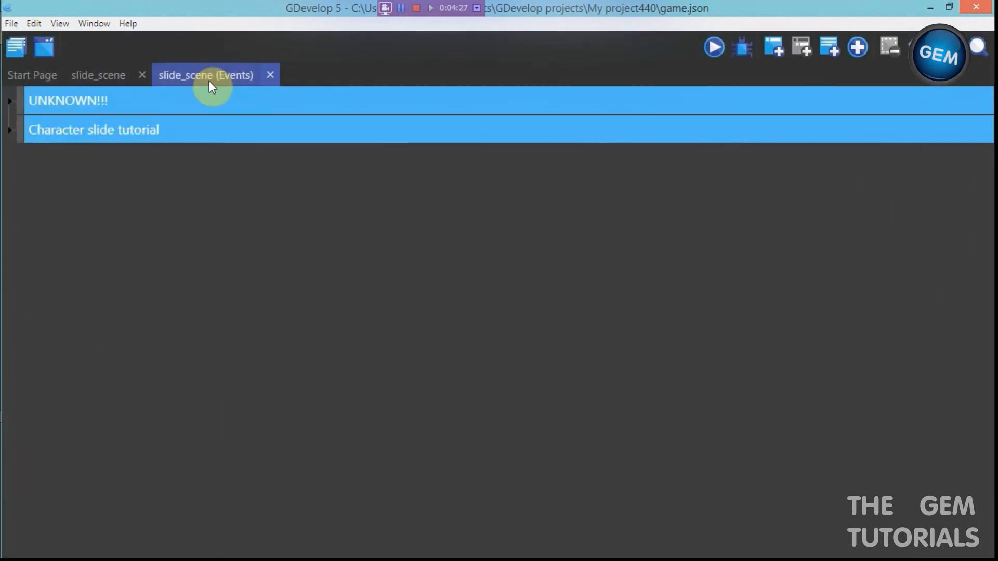
click(857, 47)
click(864, 107)
click(136, 161)
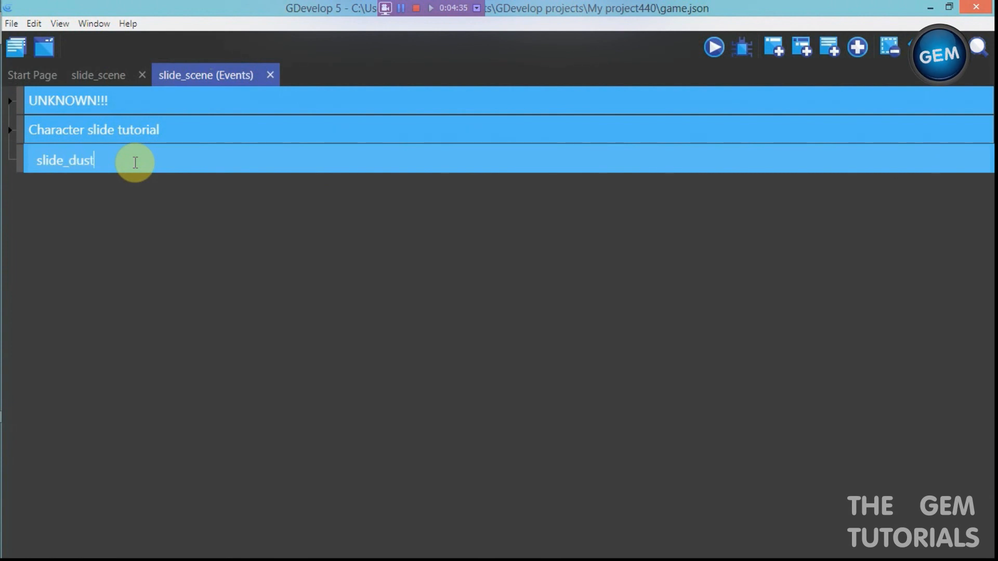
click(167, 204)
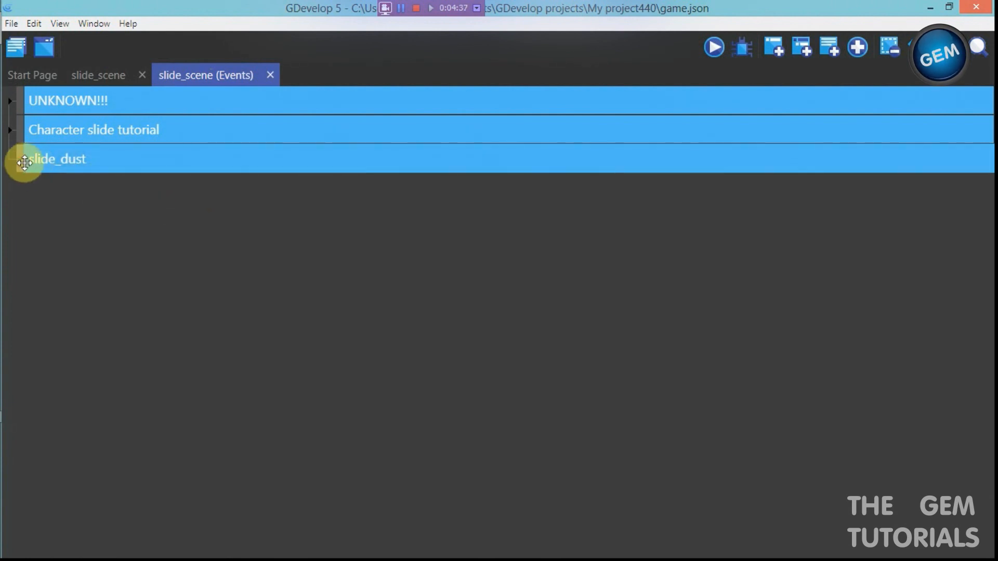
click(802, 47)
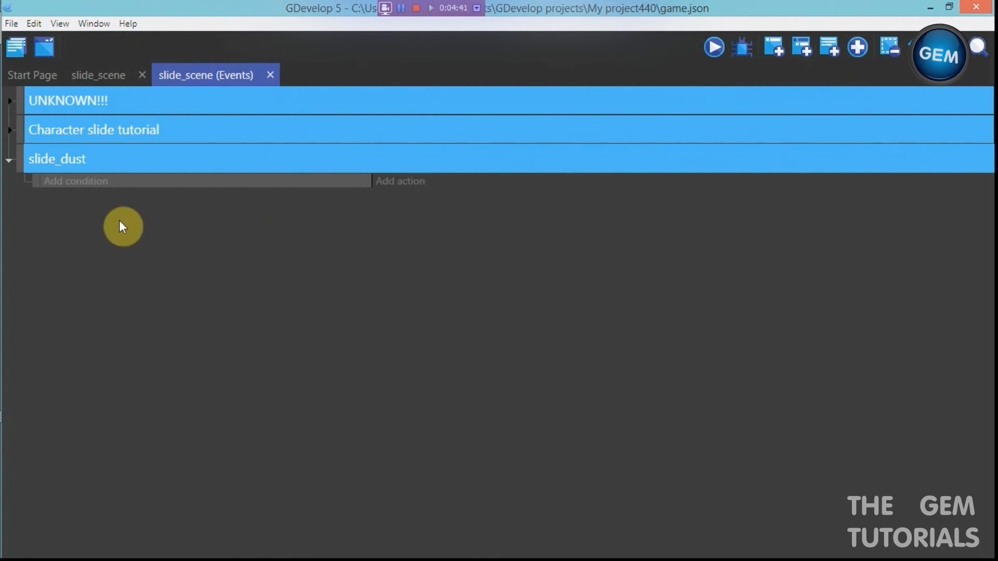
click(96, 184)
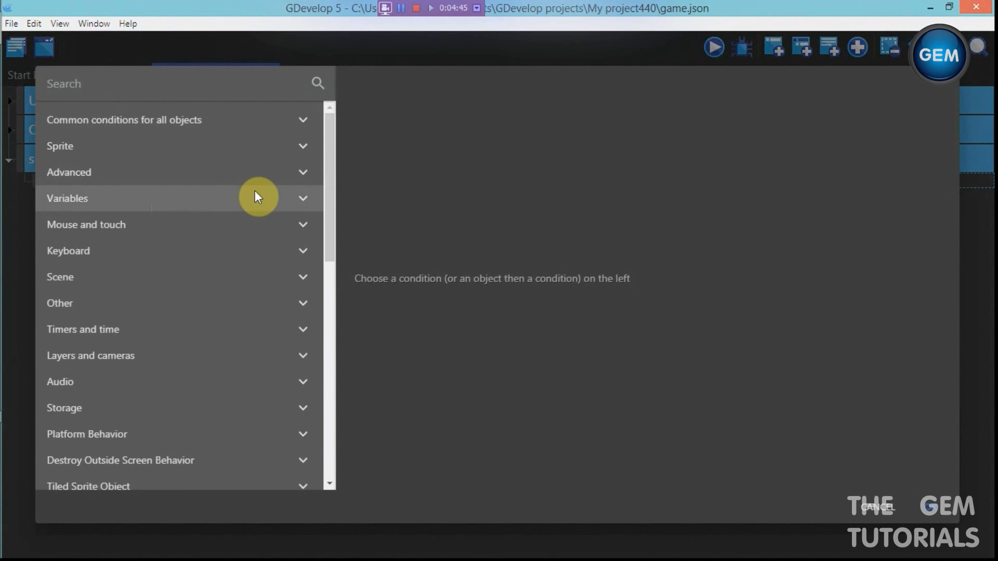
text(downl)
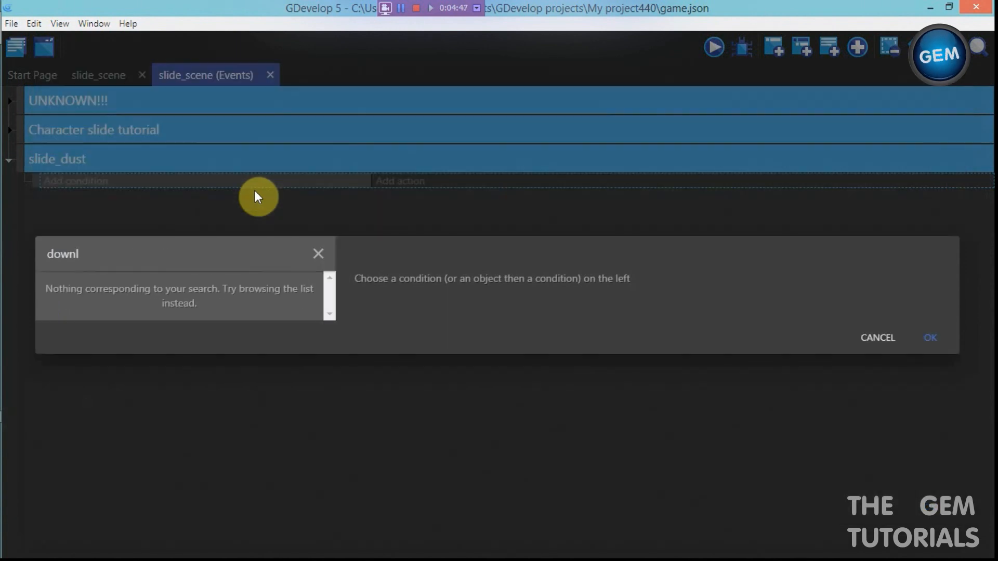
text(\)
key(BackSpace)
key(BackSpace)
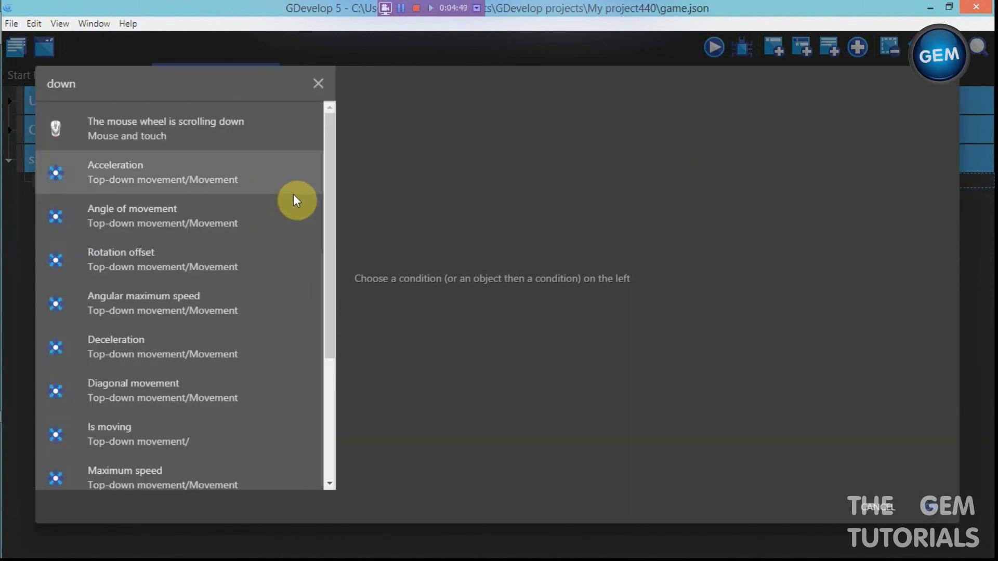
scroll(293, 195, down, 2)
scroll(293, 195, down, 1)
scroll(293, 194, up, 4)
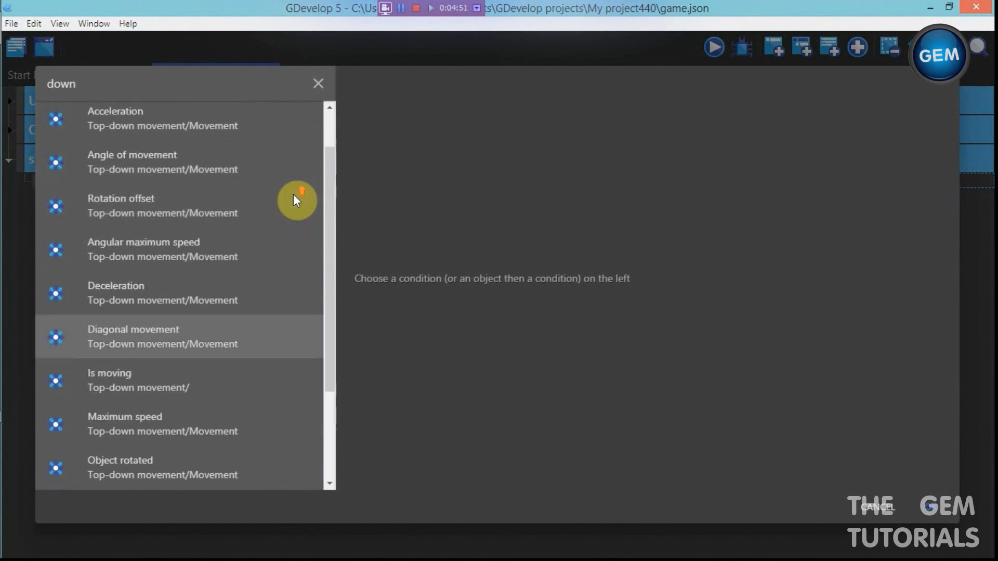
key(BackSpace)
key(BackSpace)
key(BackSpace)
key(BackSpace)
- Add a Key pressed condition for the Down key to the slide_dust sub-event
text(key)
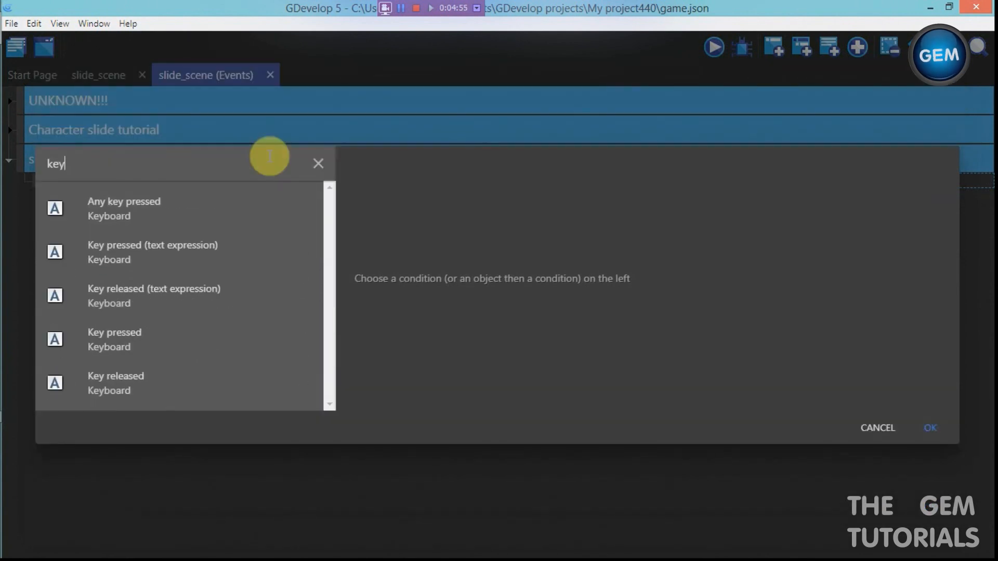
click(213, 348)
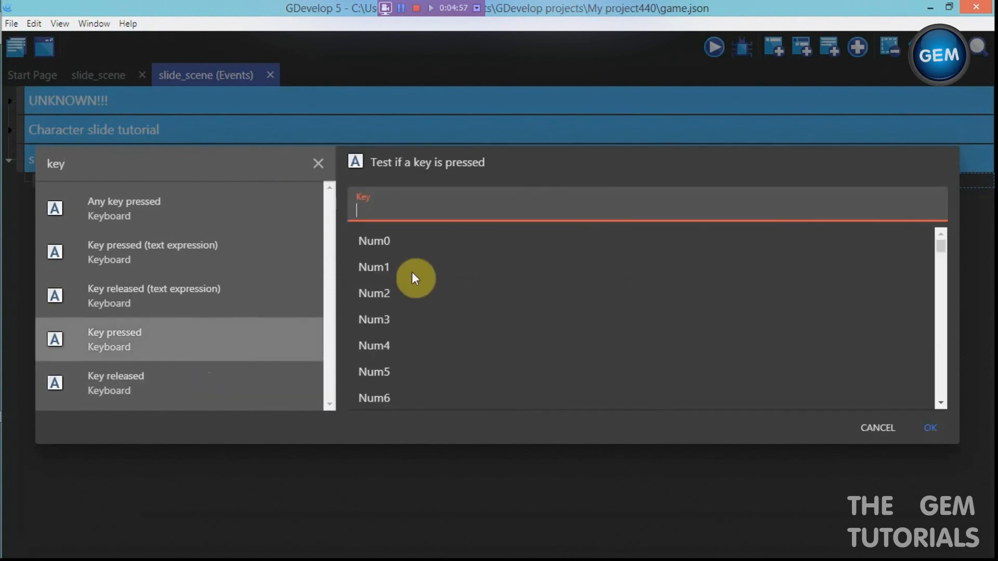
scroll(440, 287, down, 6)
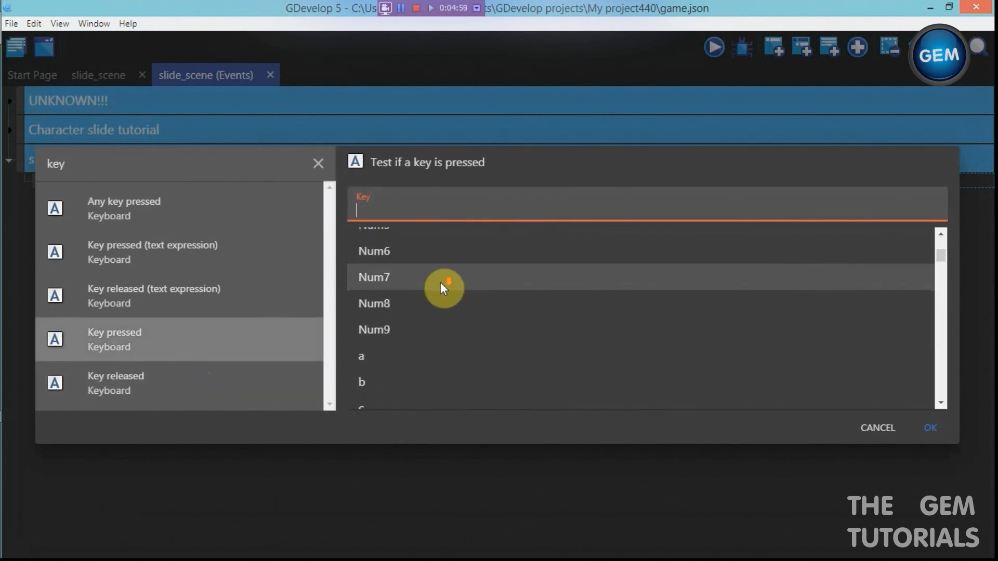
text(down)
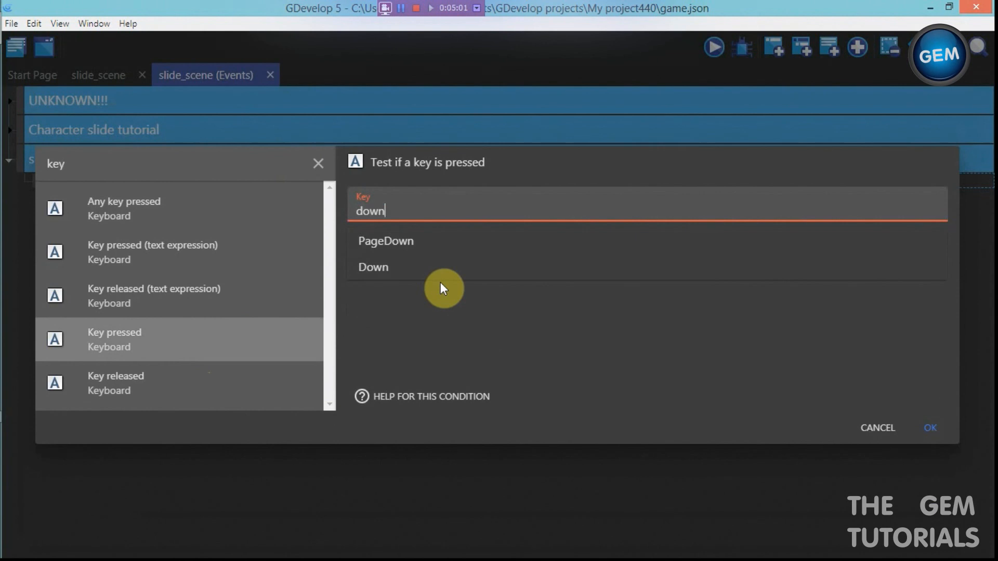
click(447, 270)
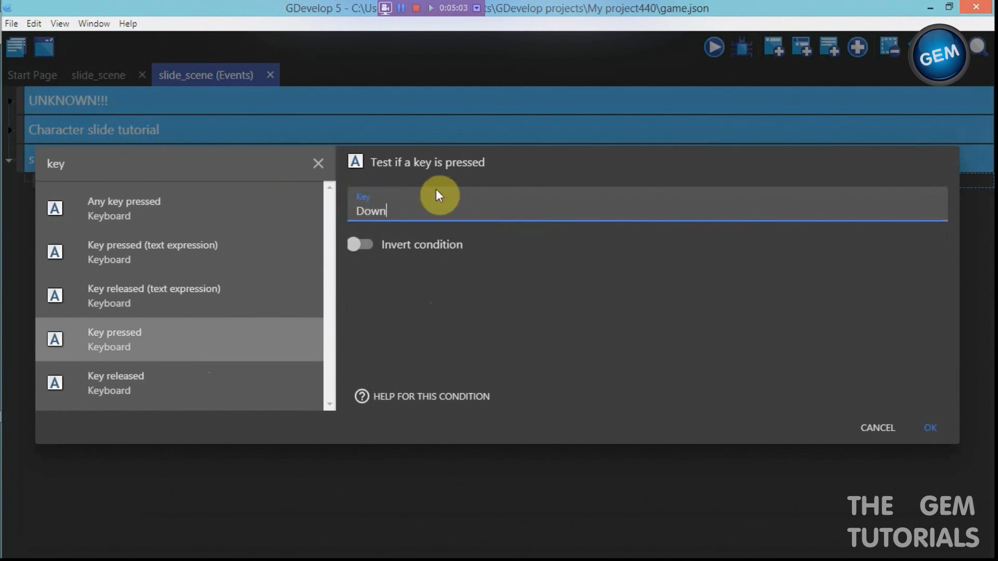
click(933, 426)
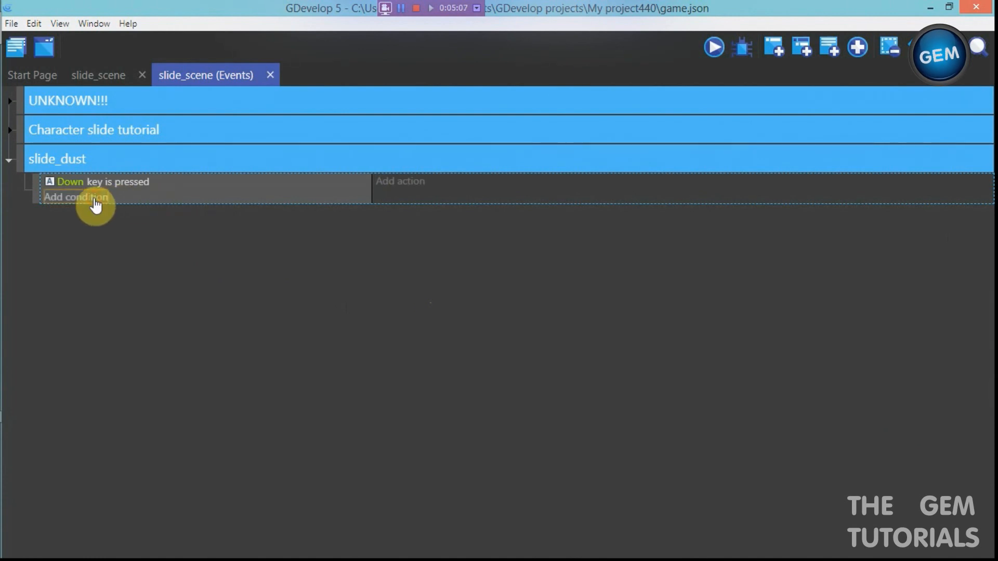
- Add a condition that Player's current animation number equals 3, and add an empty sub-event beneath this event
click(97, 199)
text(anima)
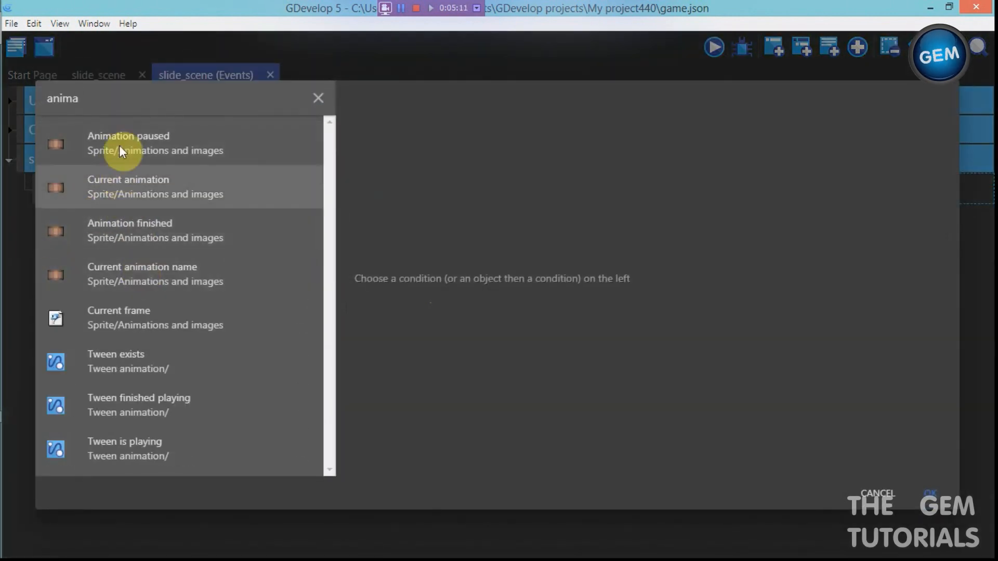
click(130, 182)
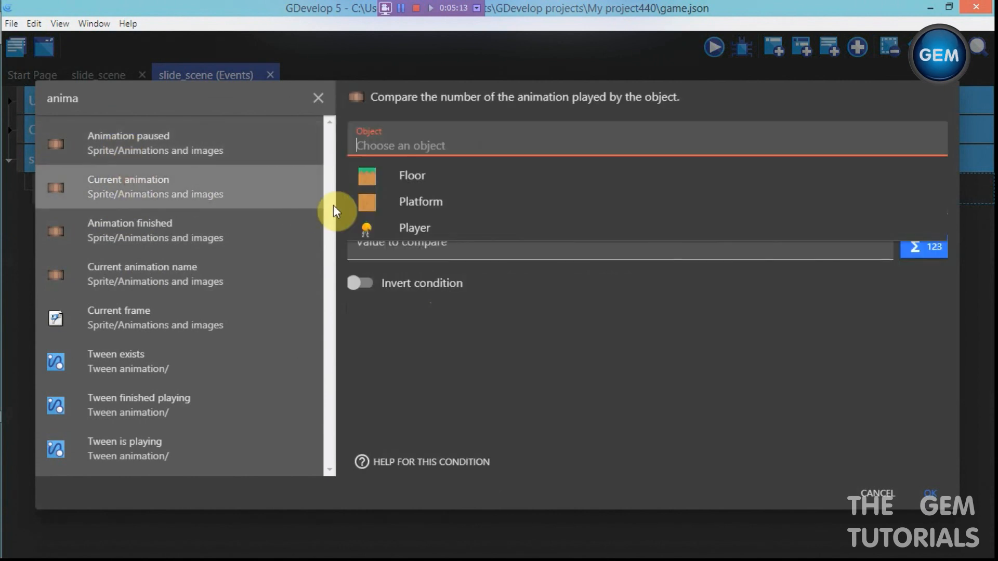
click(405, 228)
click(384, 193)
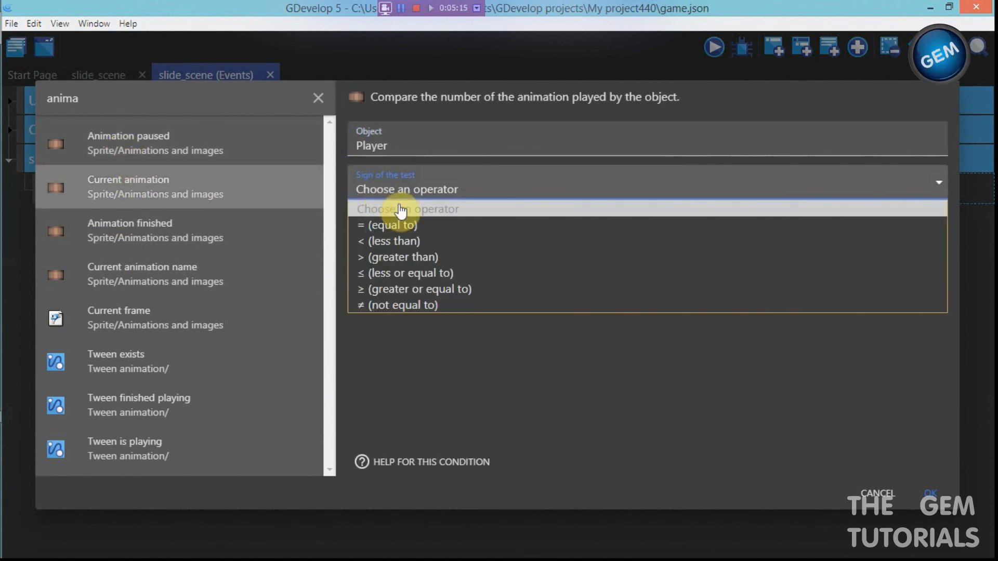
click(394, 227)
click(387, 240)
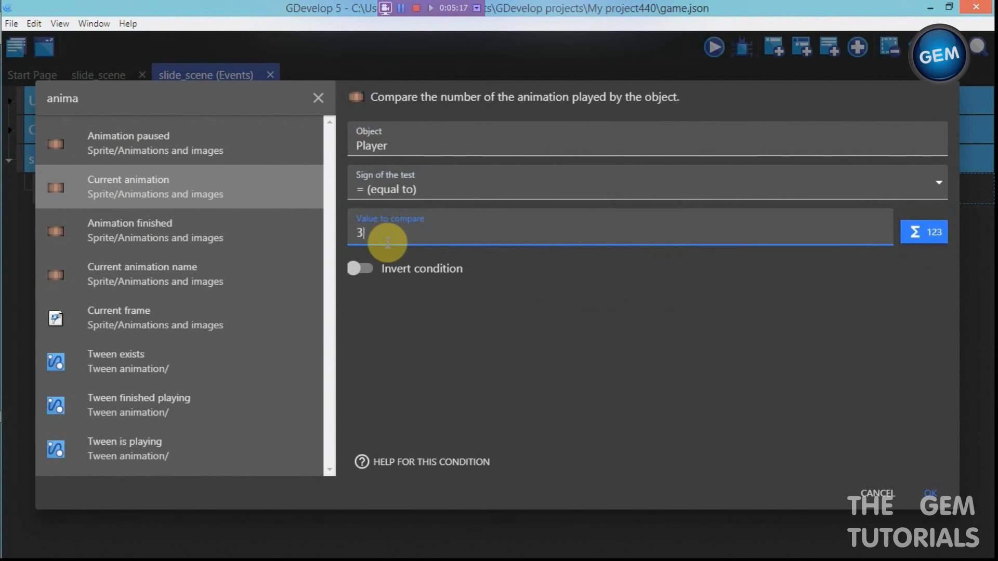
text(3)
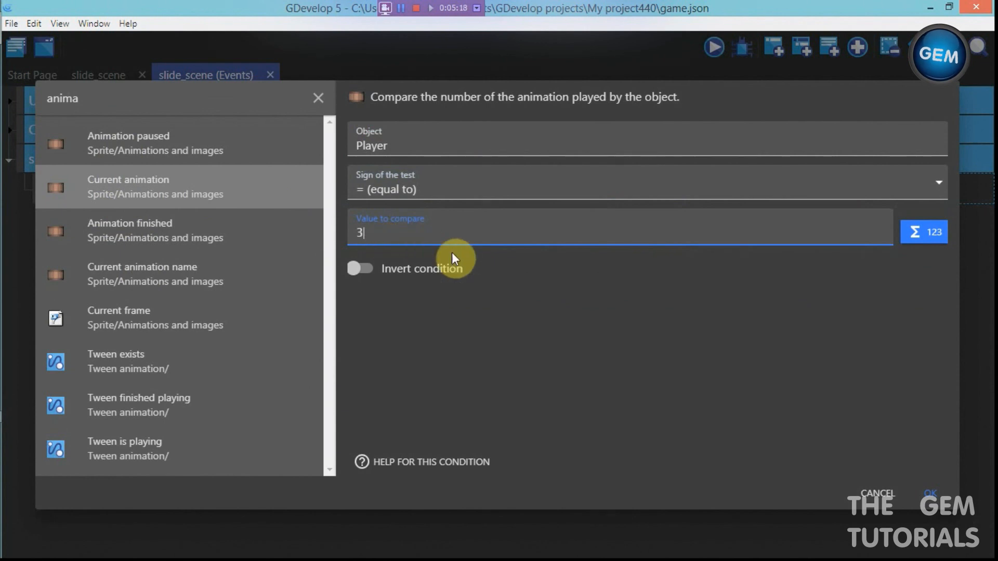
click(937, 496)
click(802, 46)
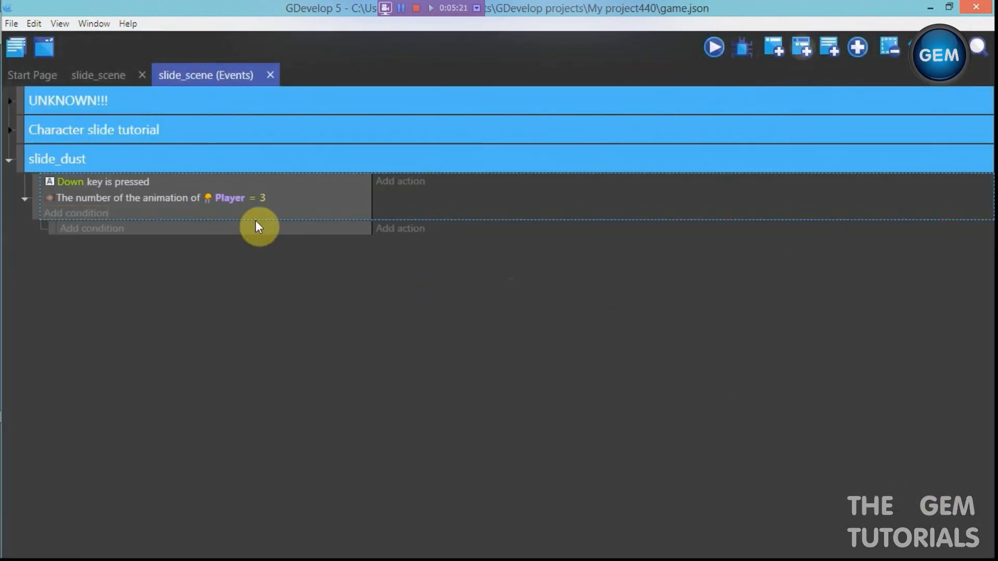
- Add a Horizontally flipped condition for Player to the empty sub-event under the Down key event
click(100, 233)
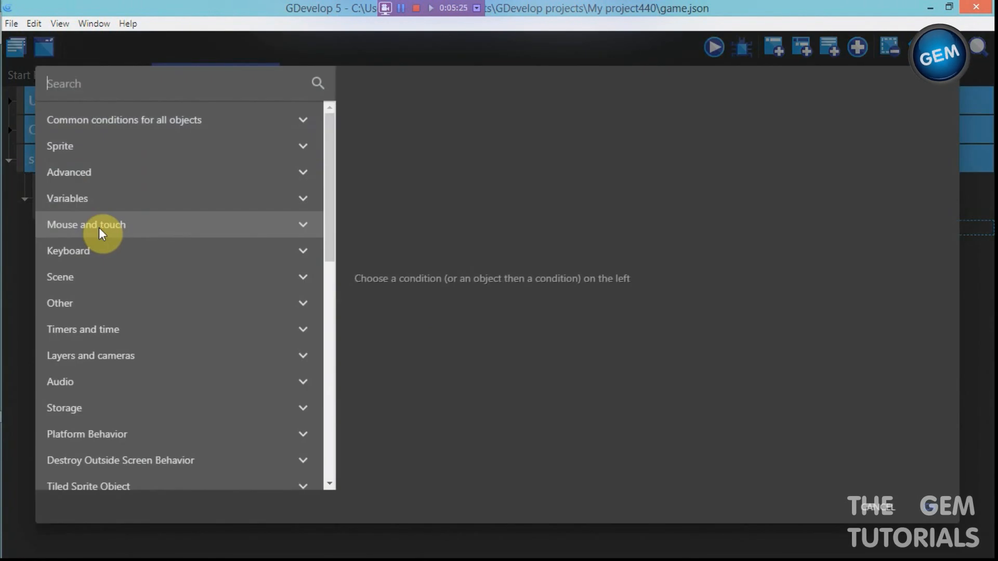
text(hor)
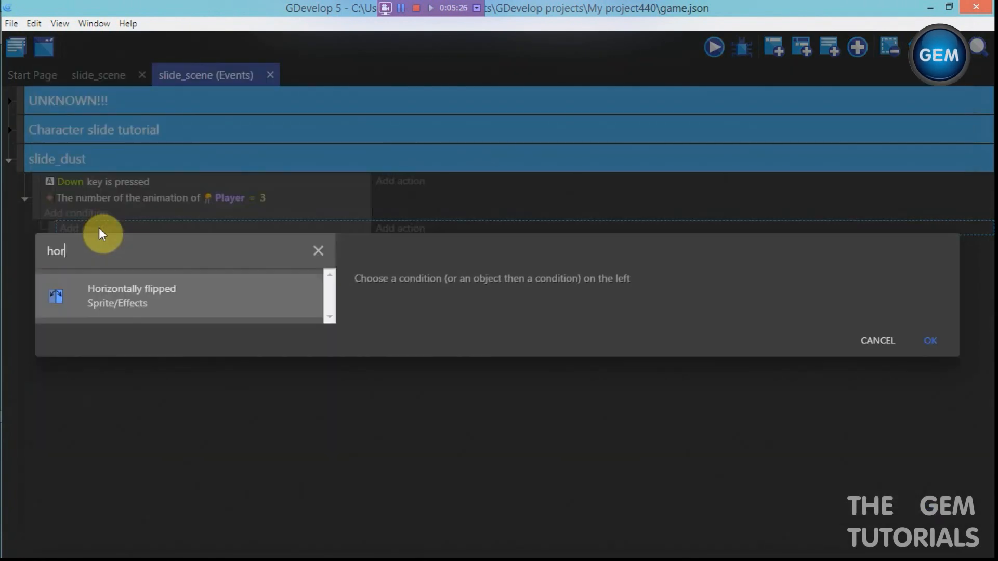
click(123, 289)
click(480, 345)
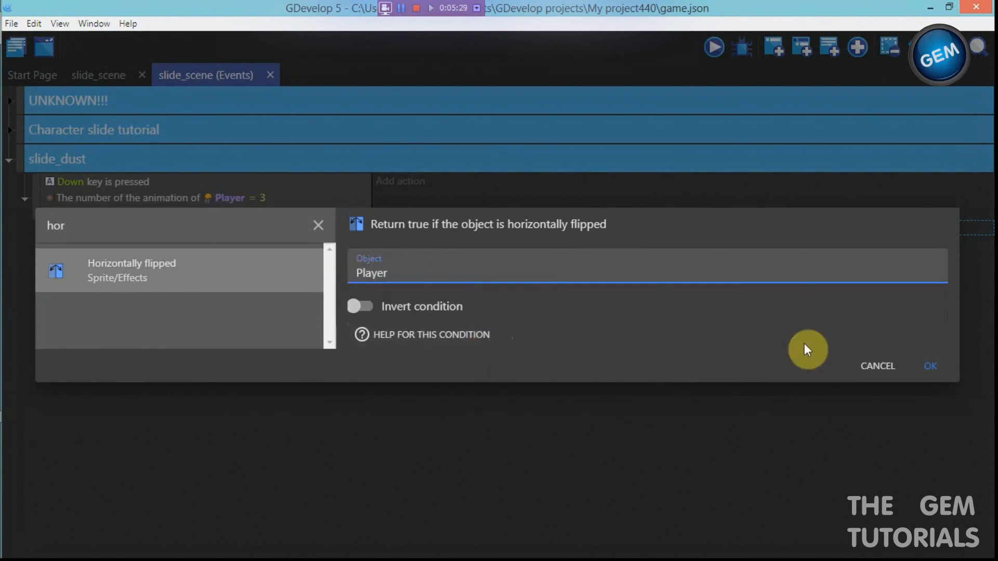
click(927, 366)
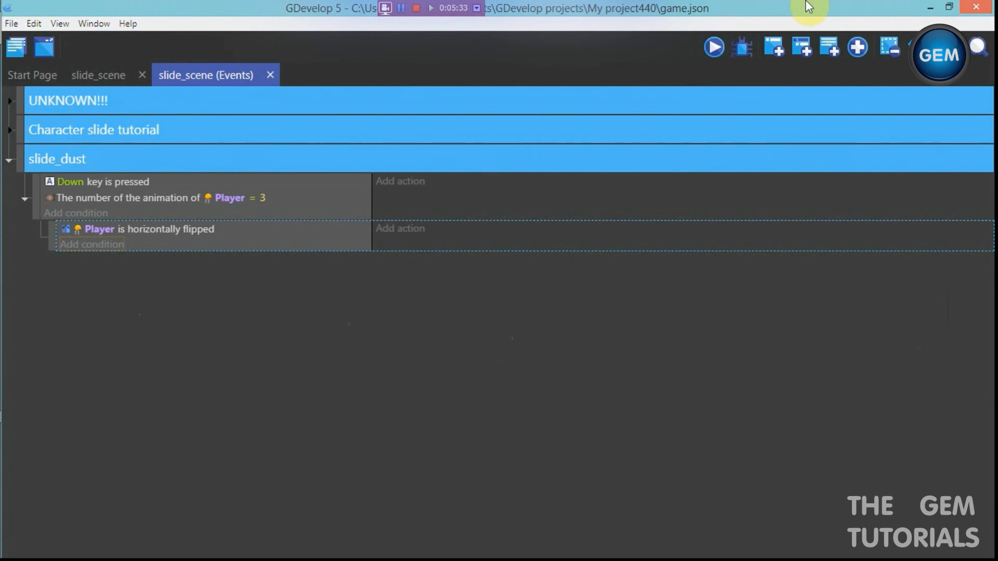
- Add another event below the flipped one with an inverted Horizontally flipped condition for Player
click(774, 46)
click(113, 263)
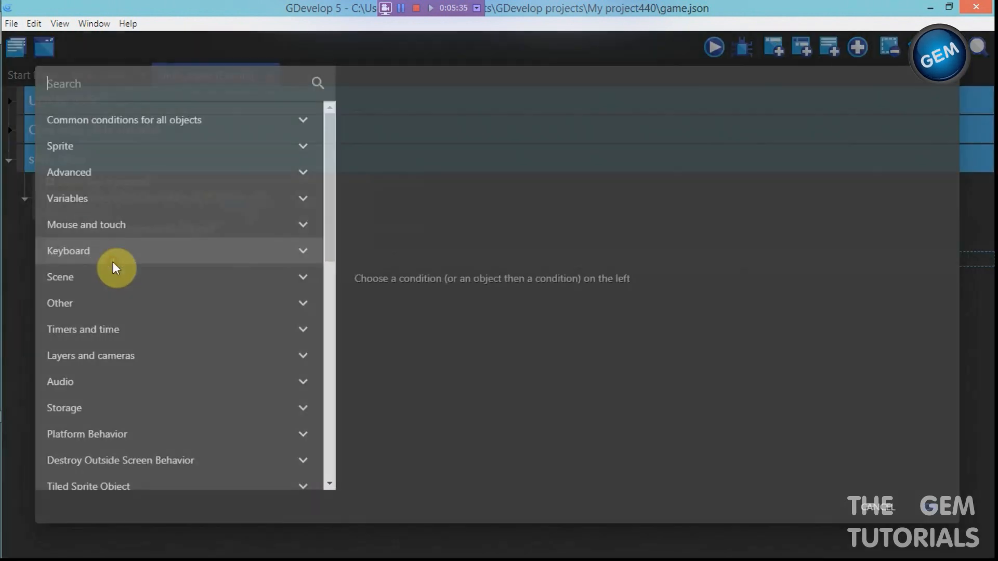
text(hor)
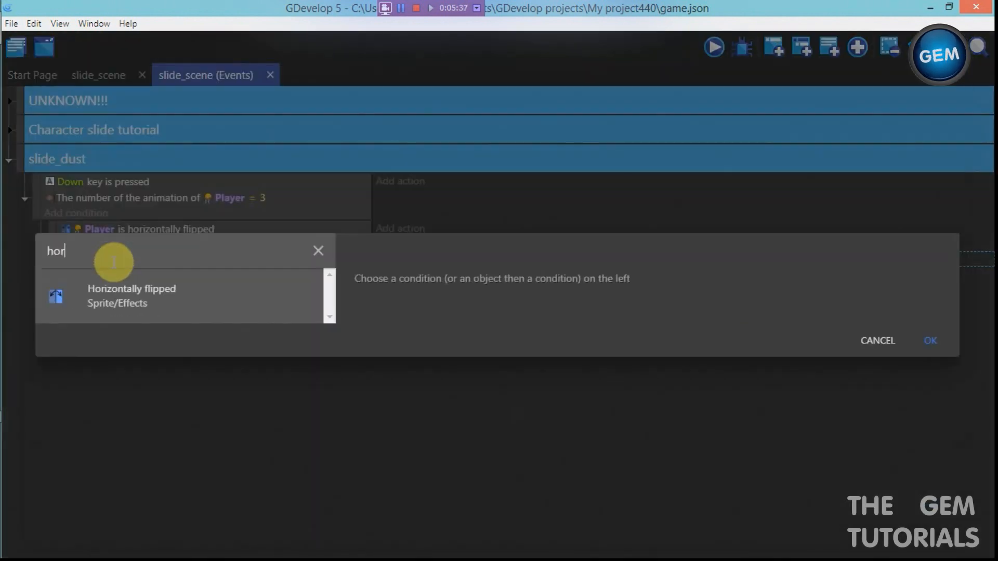
click(124, 289)
click(398, 344)
click(364, 306)
click(937, 367)
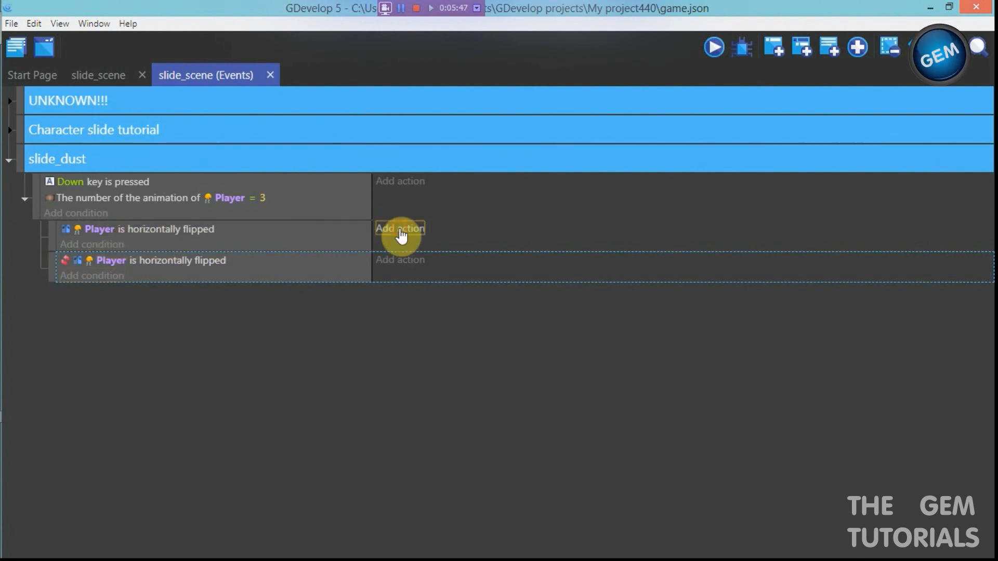
- Start a Create an object action on the non-inverted flipped sub-event, with slide_dust as the object to create
click(400, 231)
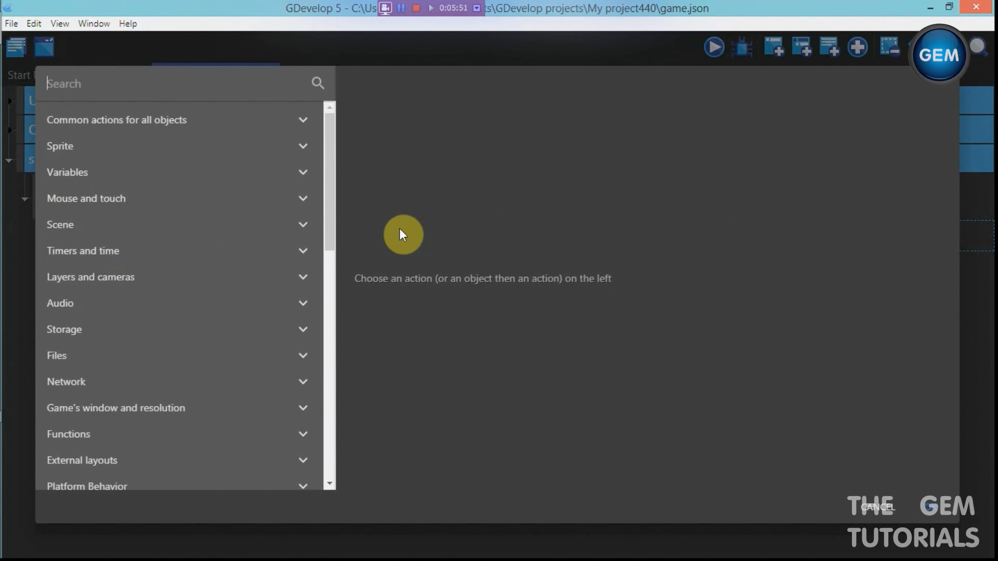
text(cre)
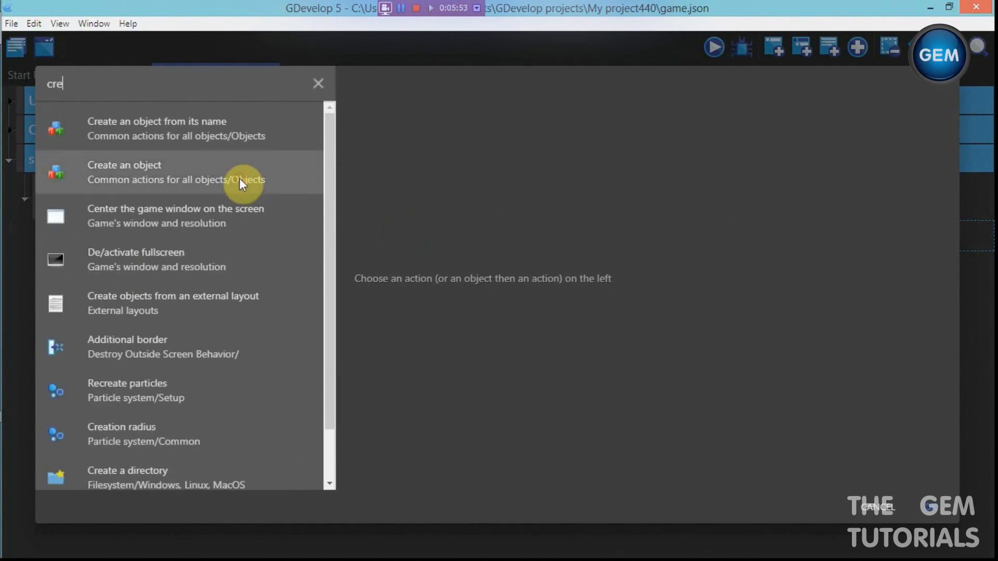
click(239, 177)
click(428, 302)
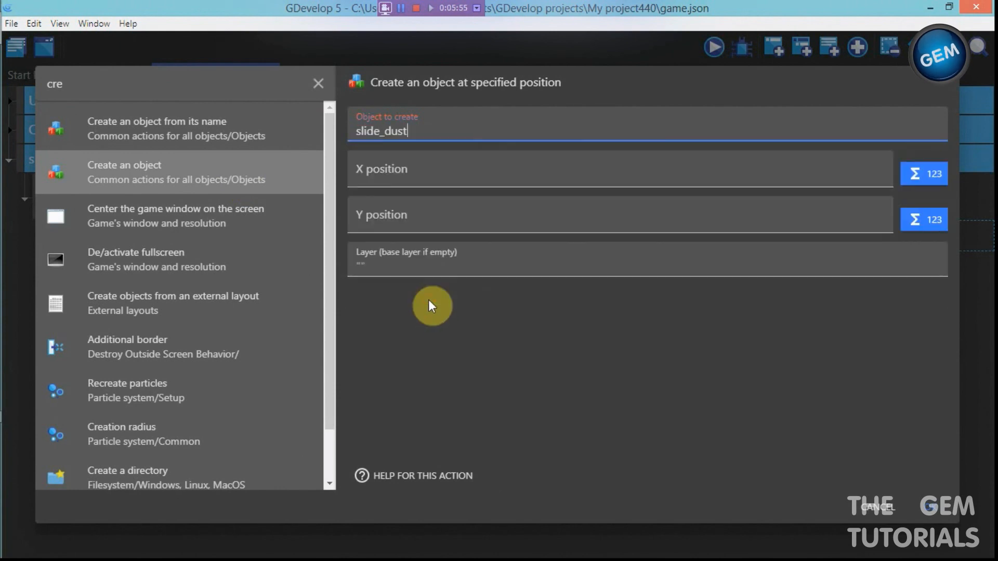
- Set the slide_dust creation's X position to Player.X() using the object X position expression
click(414, 182)
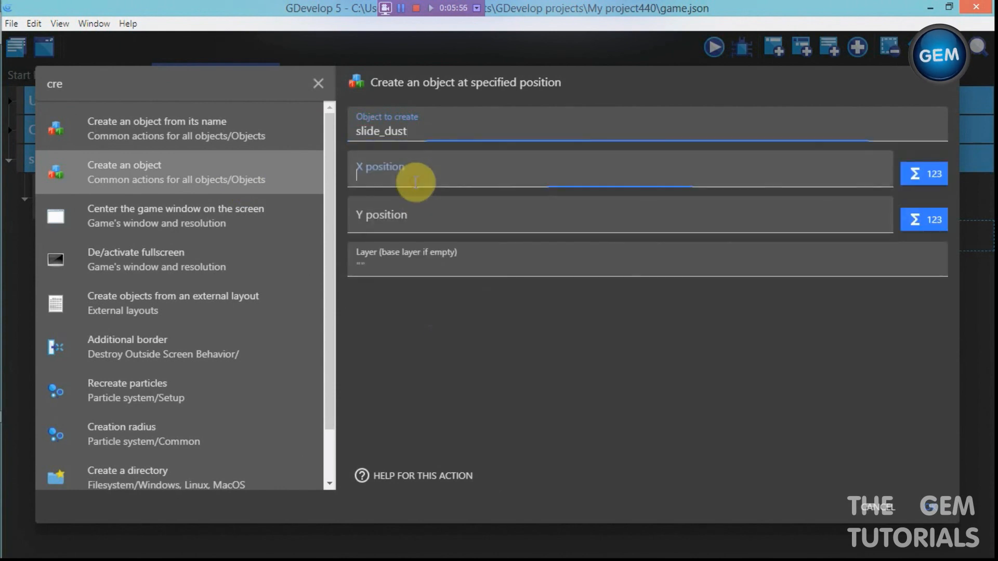
click(906, 179)
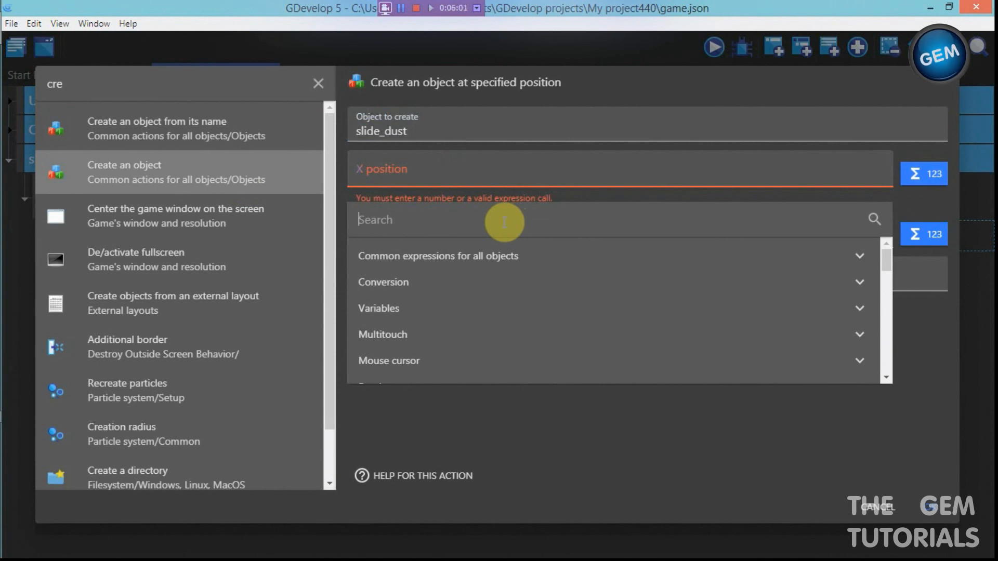
text(posi)
scroll(501, 260, down, 4)
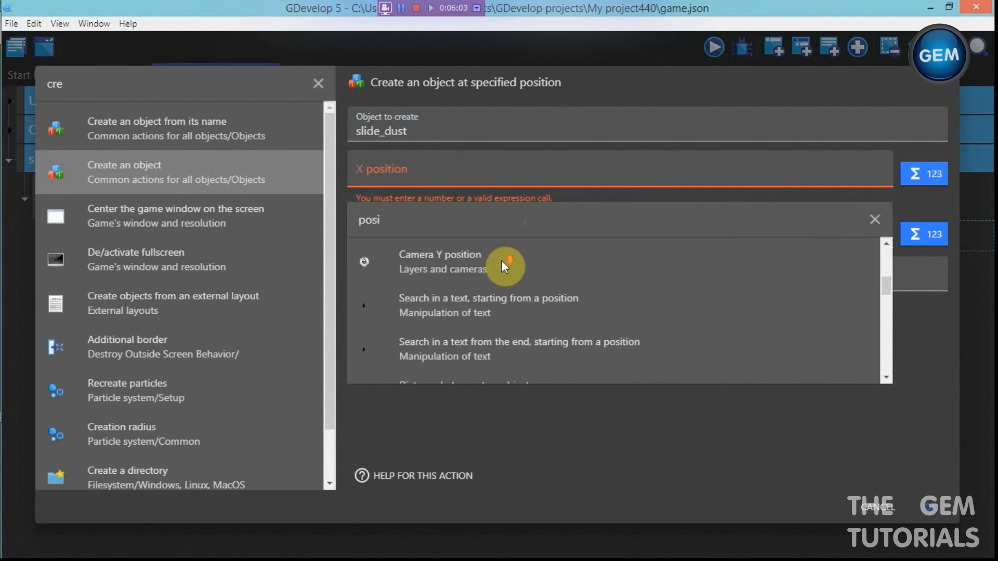
scroll(501, 260, down, 3)
click(471, 339)
click(320, 231)
click(301, 306)
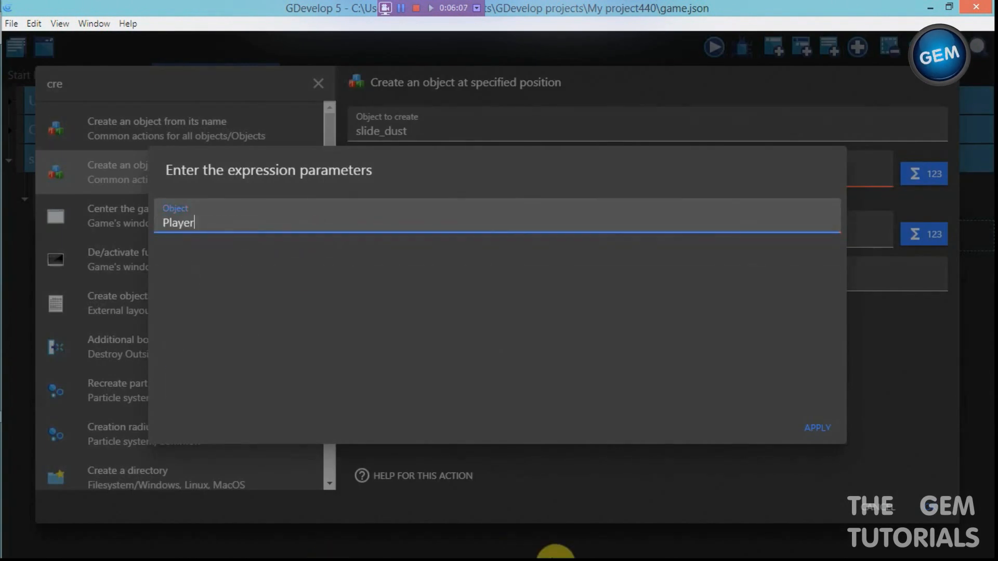
click(815, 427)
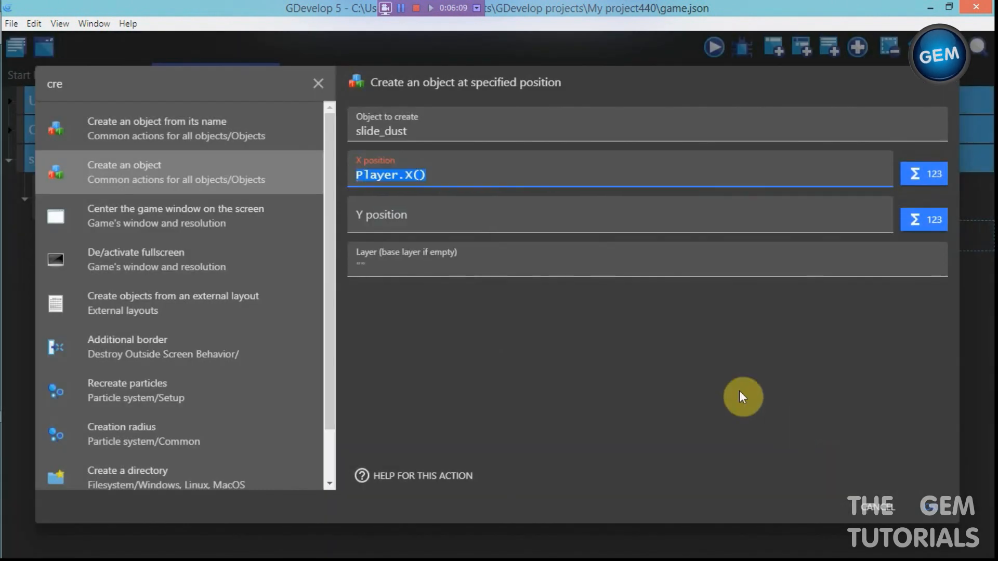
- Set the slide_dust creation's Y position to Player.Y() and add the action to the event
click(853, 220)
click(930, 219)
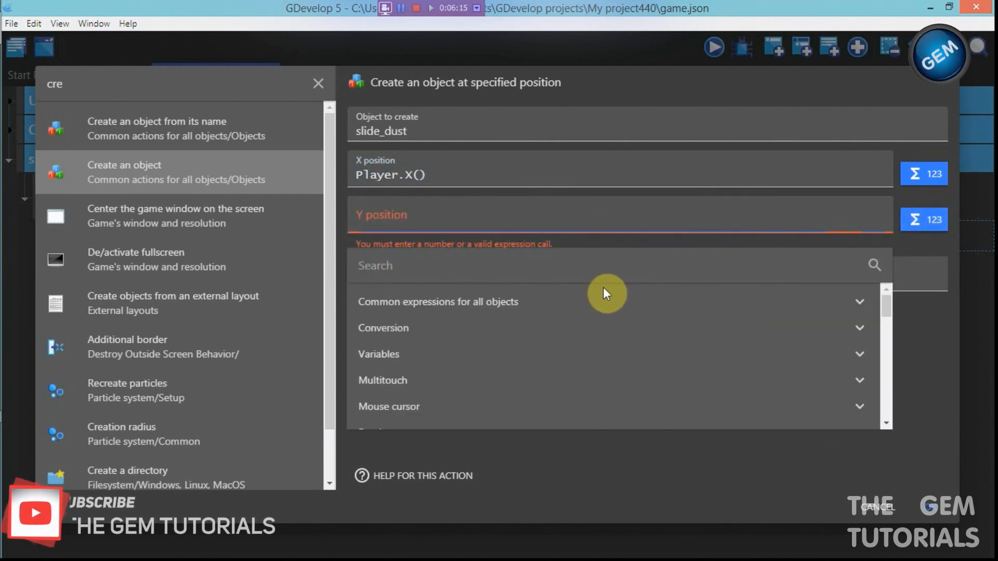
text(pos)
scroll(604, 290, down, 9)
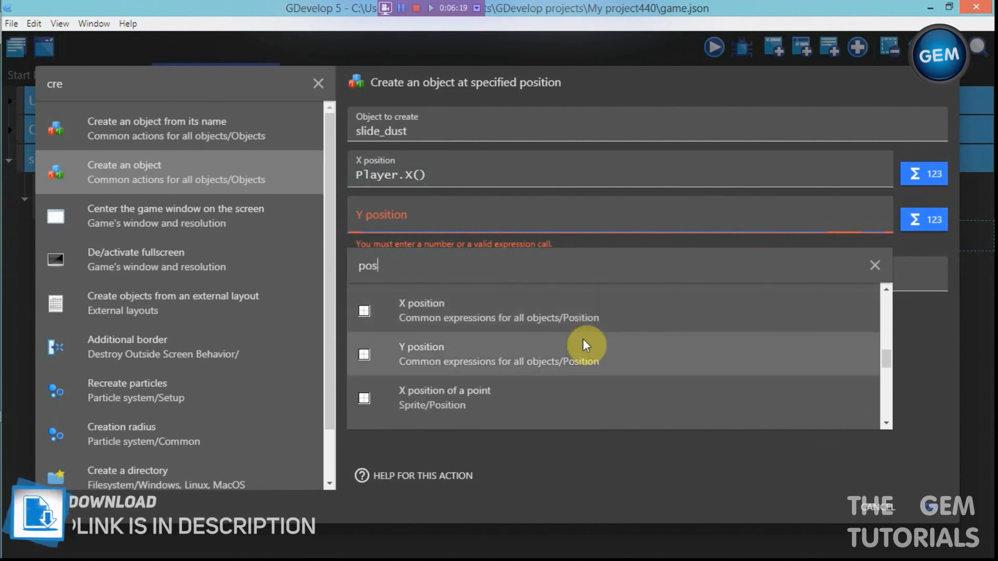
click(583, 339)
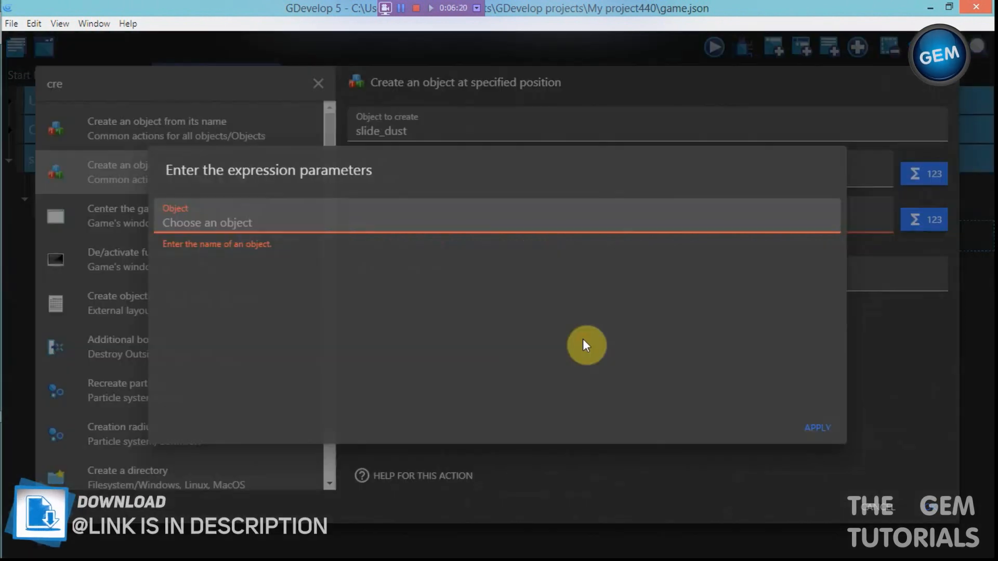
click(544, 229)
click(550, 306)
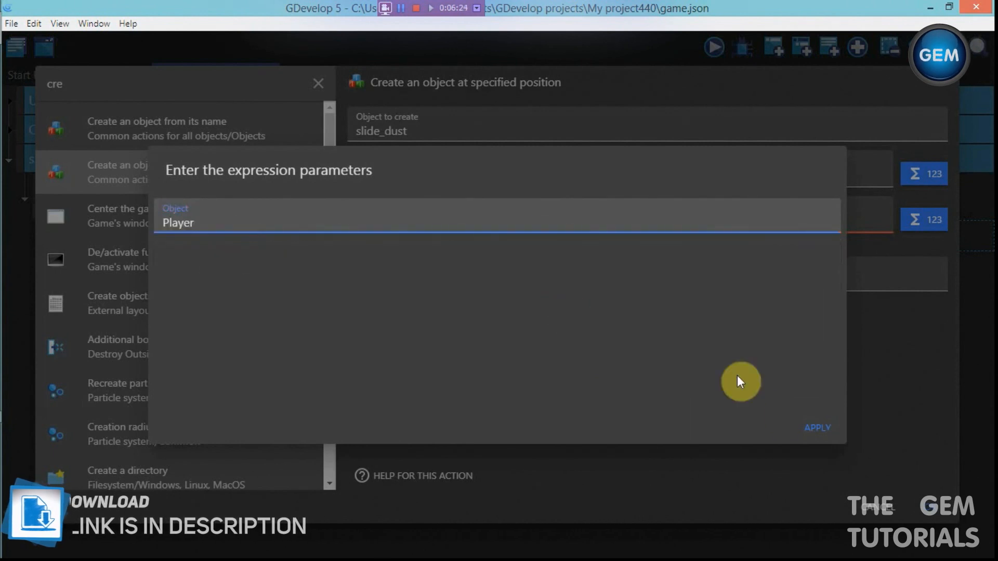
click(822, 426)
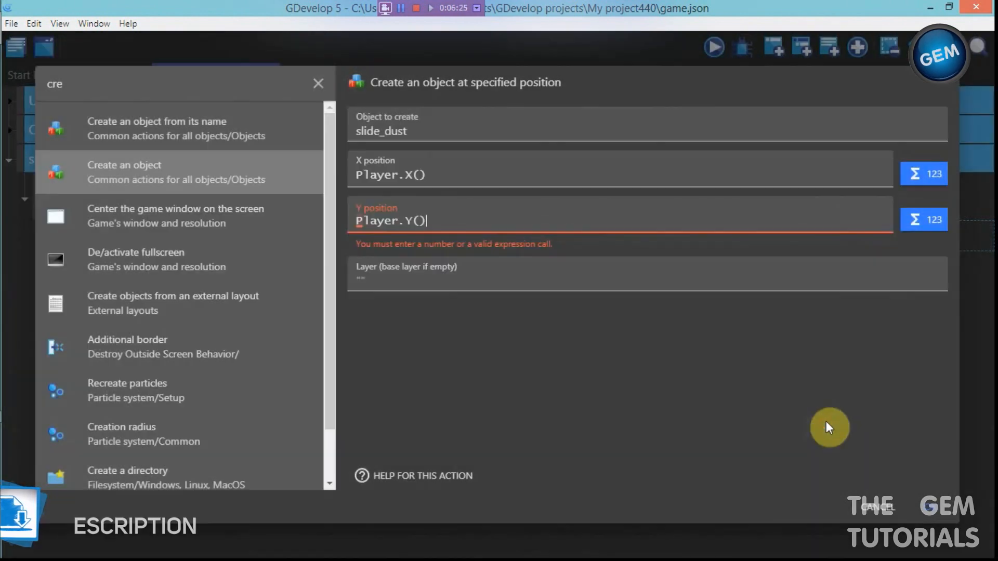
click(935, 507)
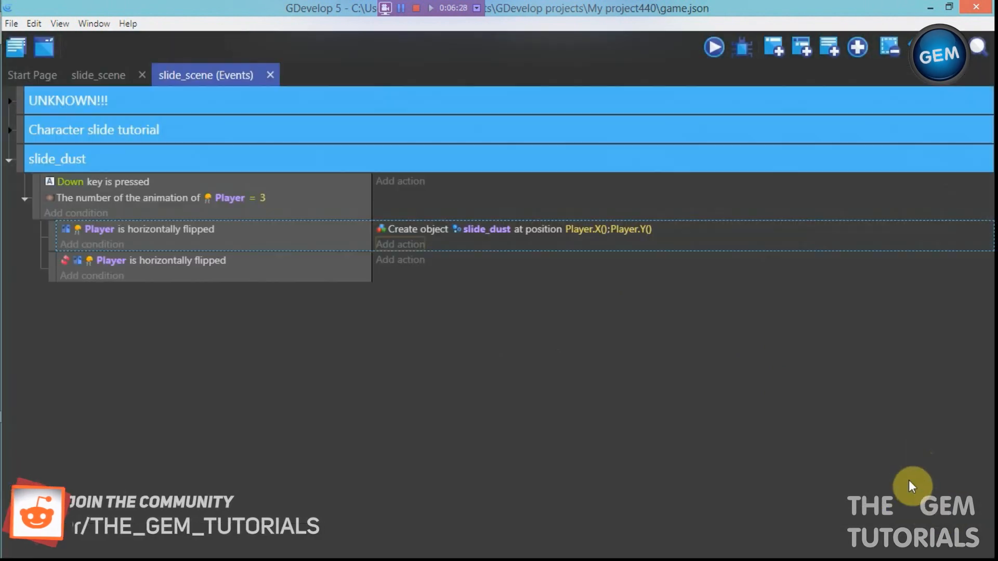
- Start a Create an object action on the inverted flipped sub-event, with Player as the object to create
click(412, 260)
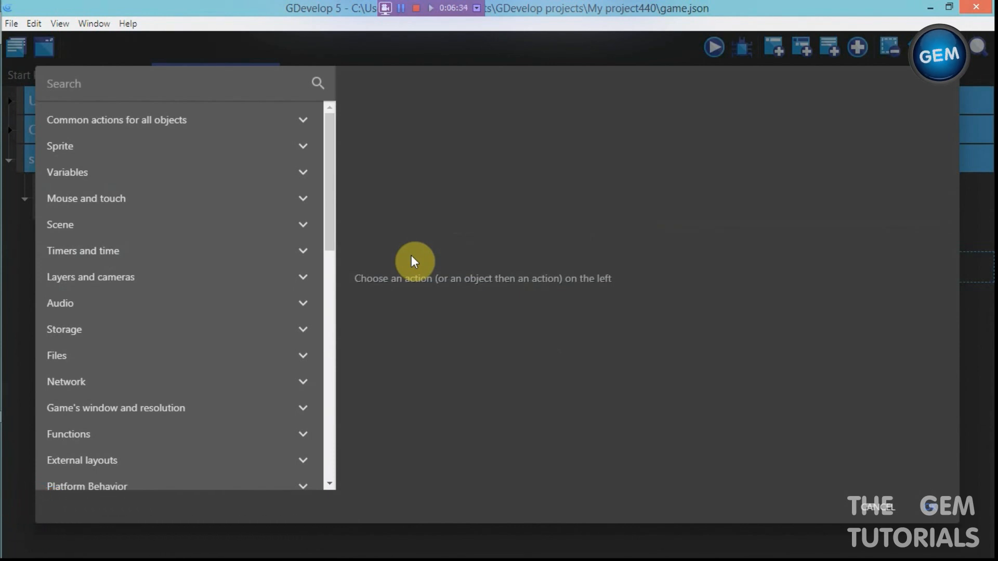
text(creta)
key(BackSpace)
key(BackSpace)
text(a)
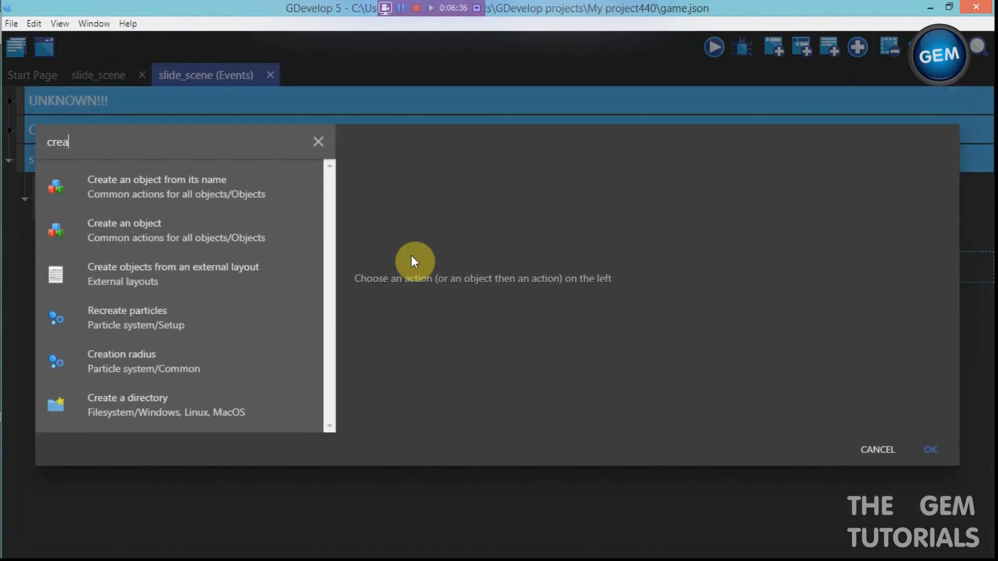
click(304, 235)
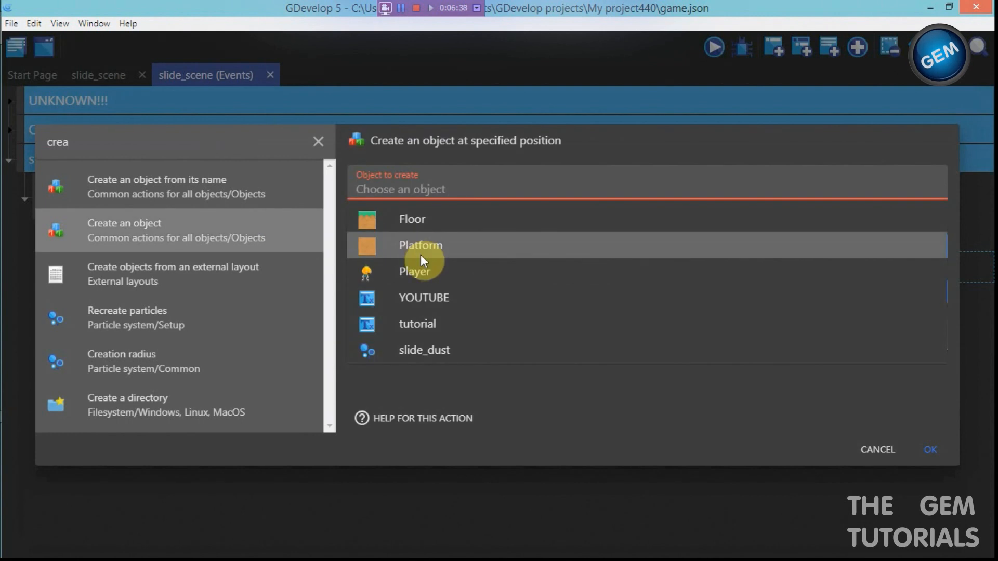
click(426, 281)
- Set this action's X position to Player.X() using the object X position expression
click(676, 227)
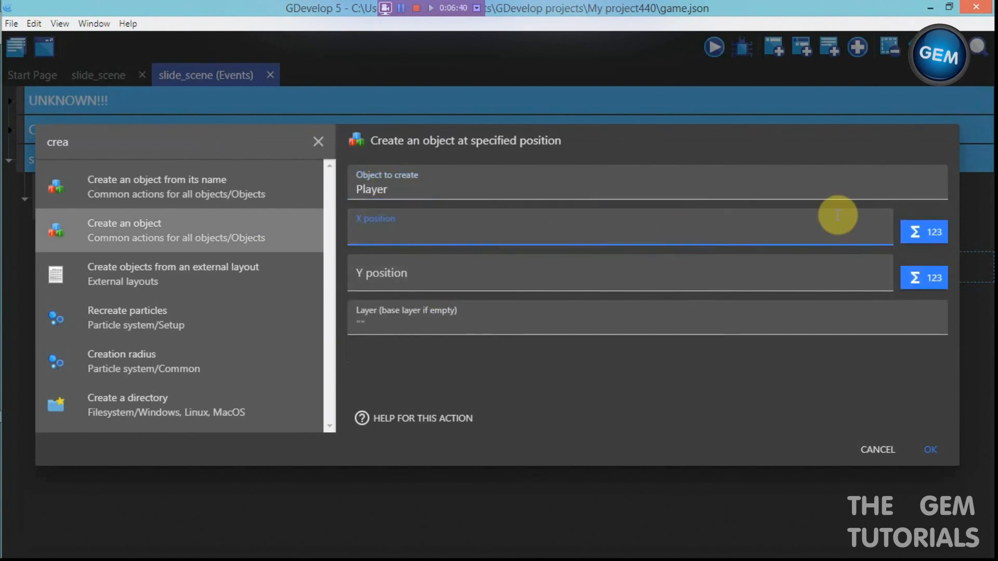
click(928, 230)
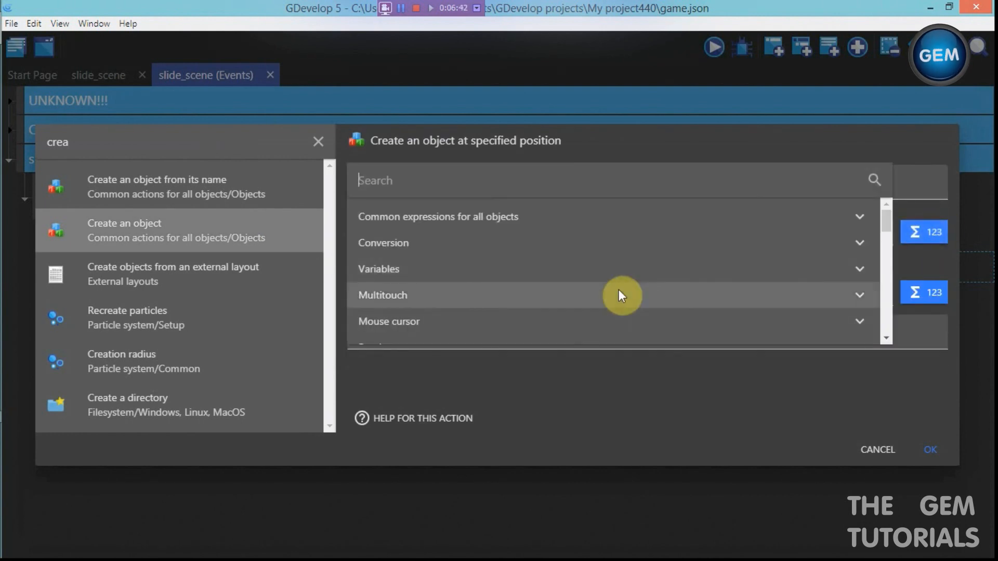
text(posi)
scroll(617, 292, down, 3)
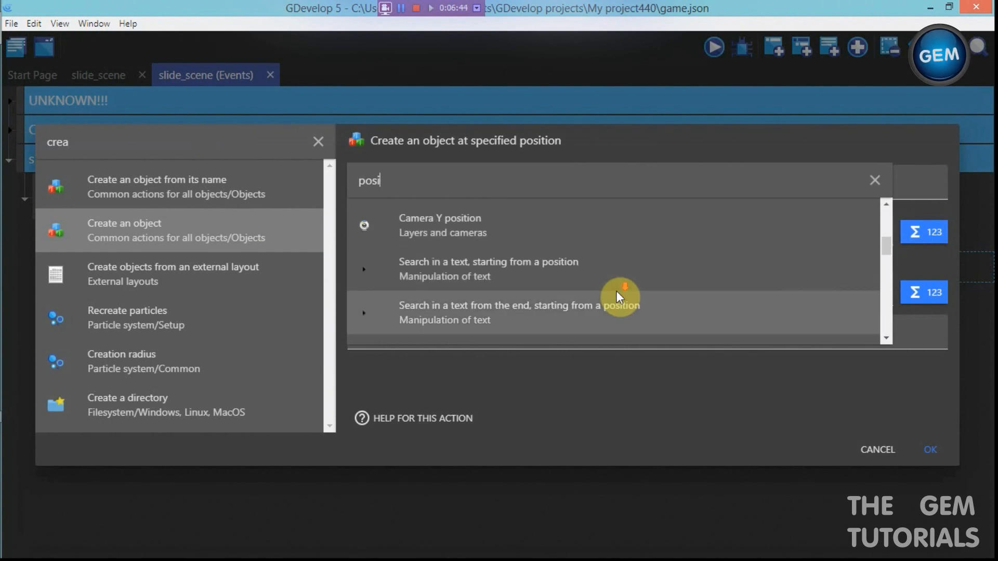
scroll(616, 295, up, 3)
click(603, 235)
click(498, 210)
click(520, 329)
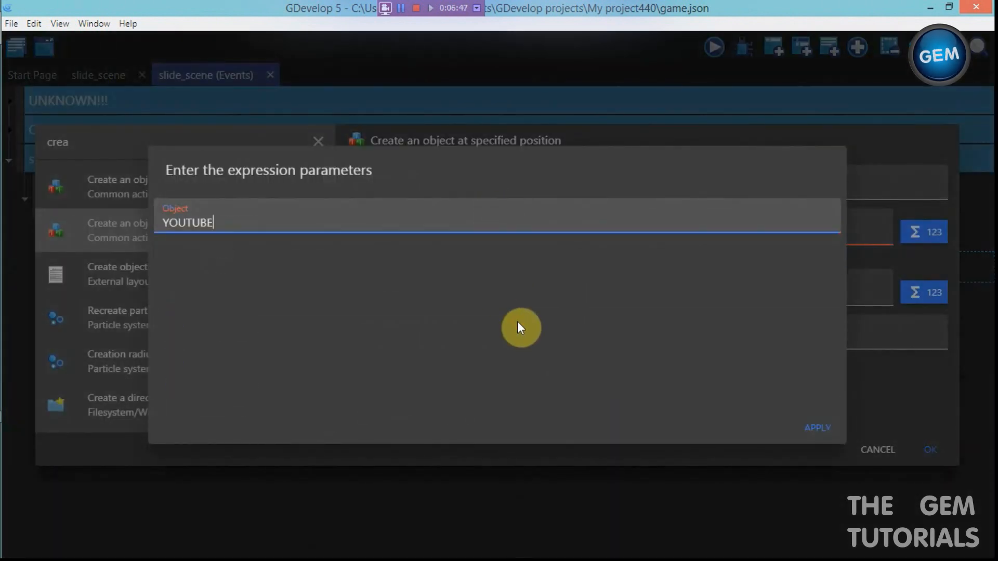
click(487, 223)
key(BackSpace)
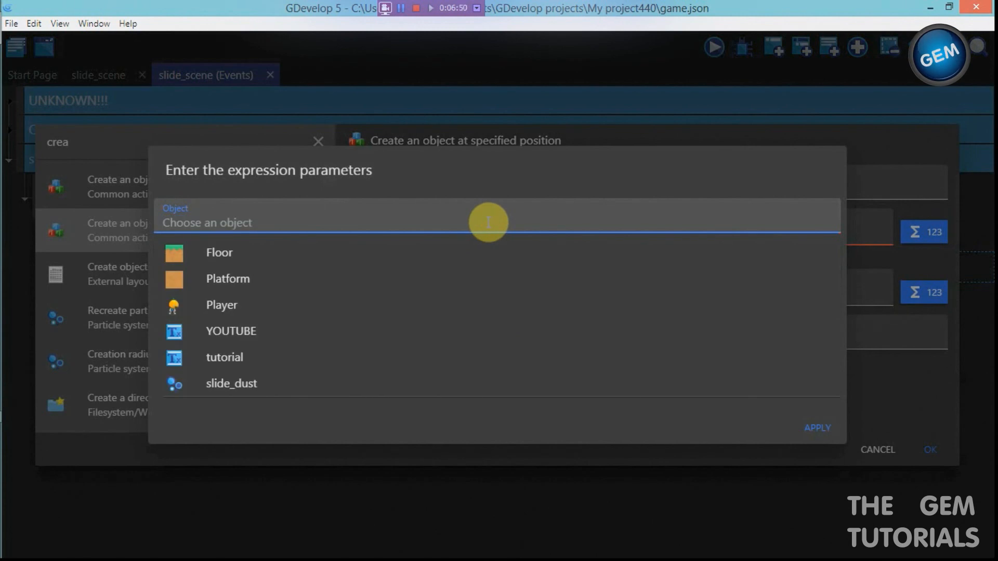
click(483, 294)
click(818, 430)
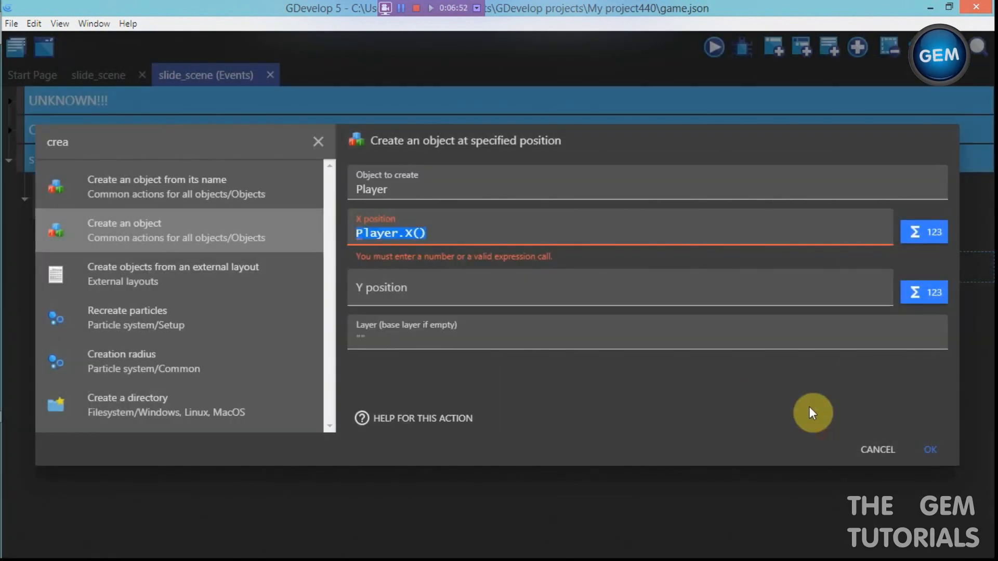
- Set this action's Y position to Player.Y() using the object Y position expression and add the action to the inverted flipped sub-event
click(800, 276)
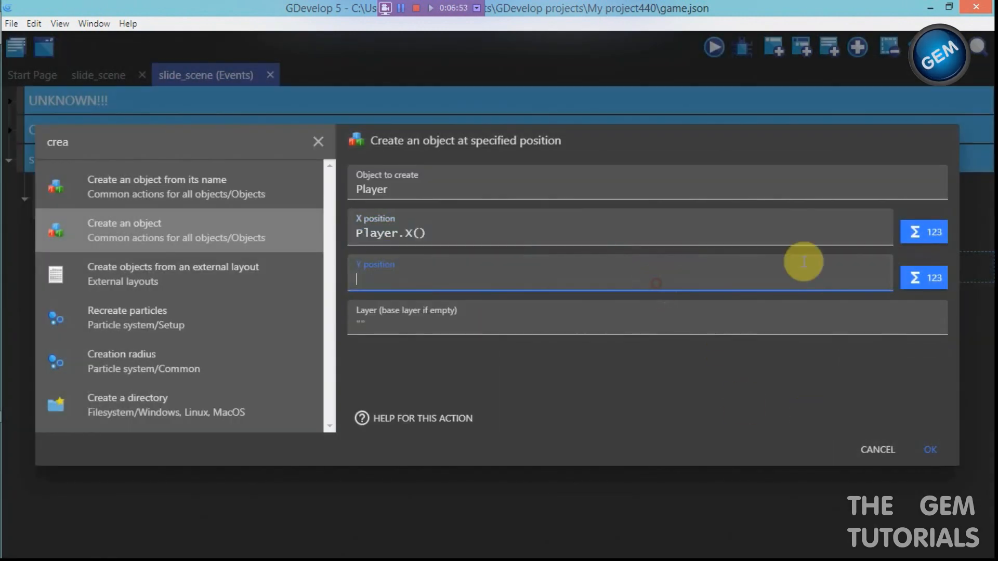
click(905, 282)
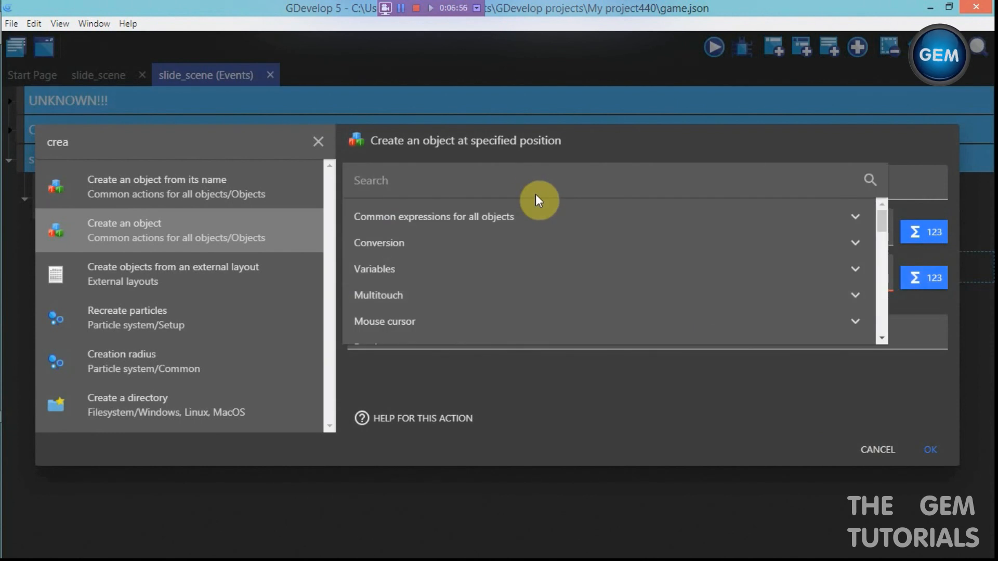
text(pos)
scroll(546, 201, down, 10)
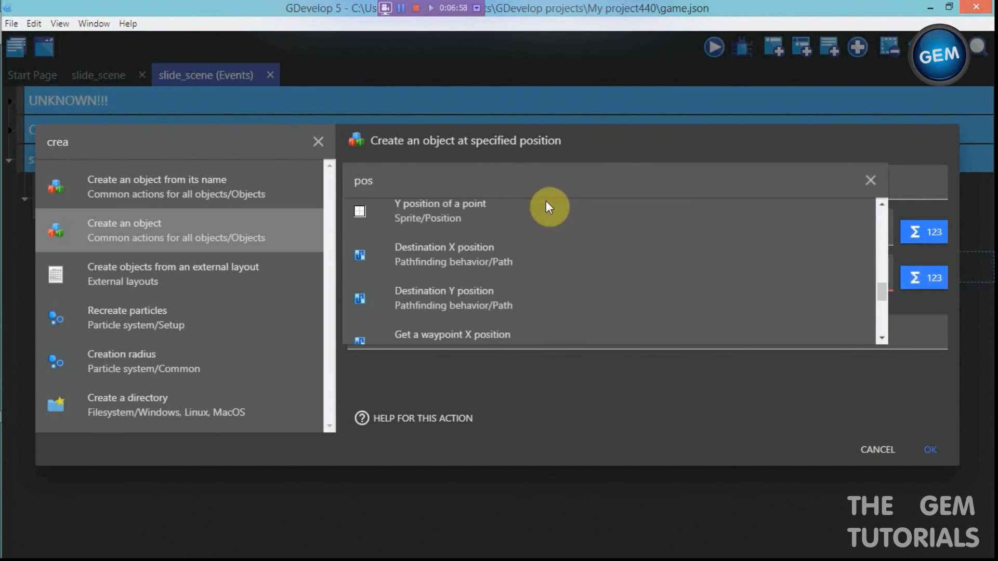
scroll(543, 202, up, 1)
scroll(498, 231, up, 2)
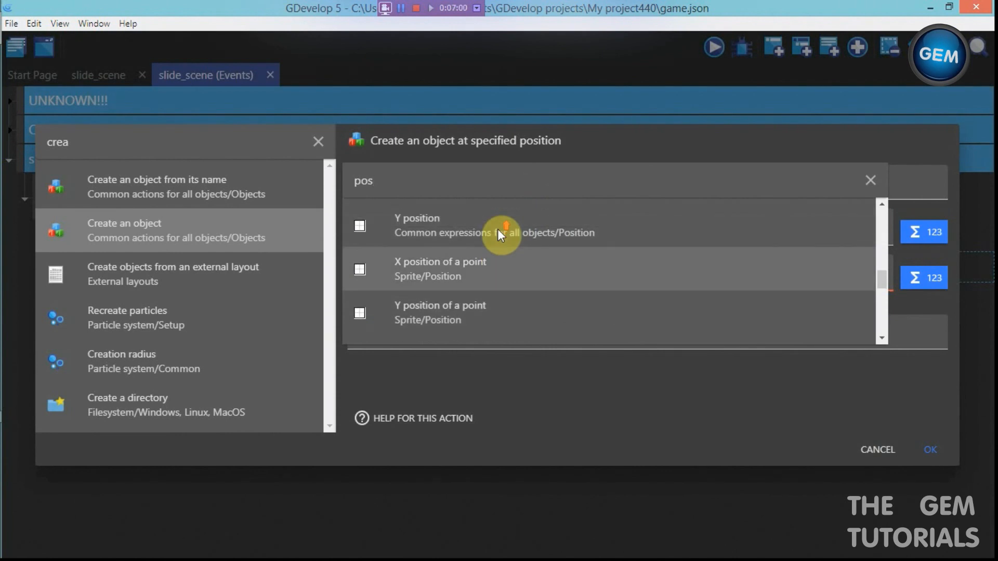
click(481, 250)
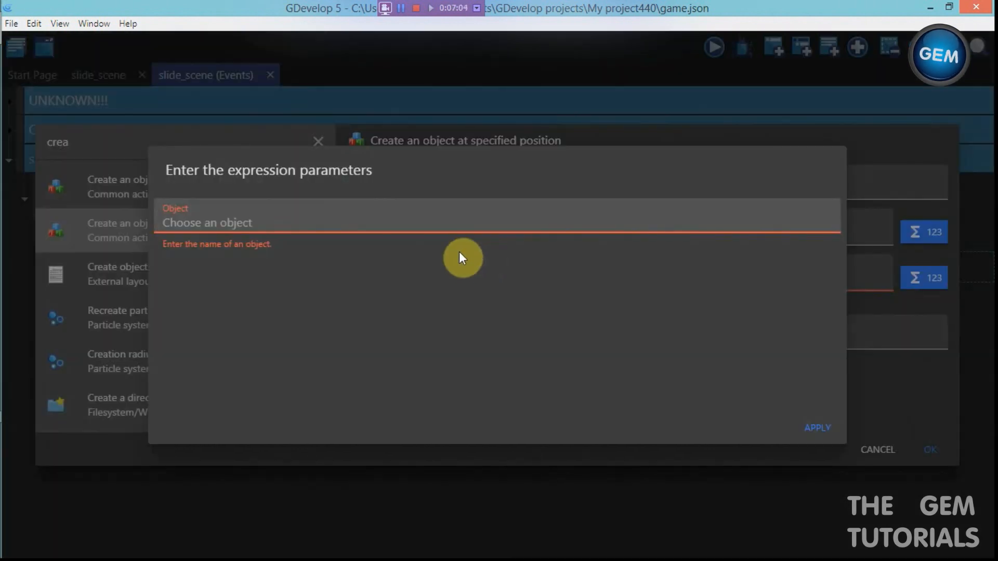
click(462, 228)
click(480, 306)
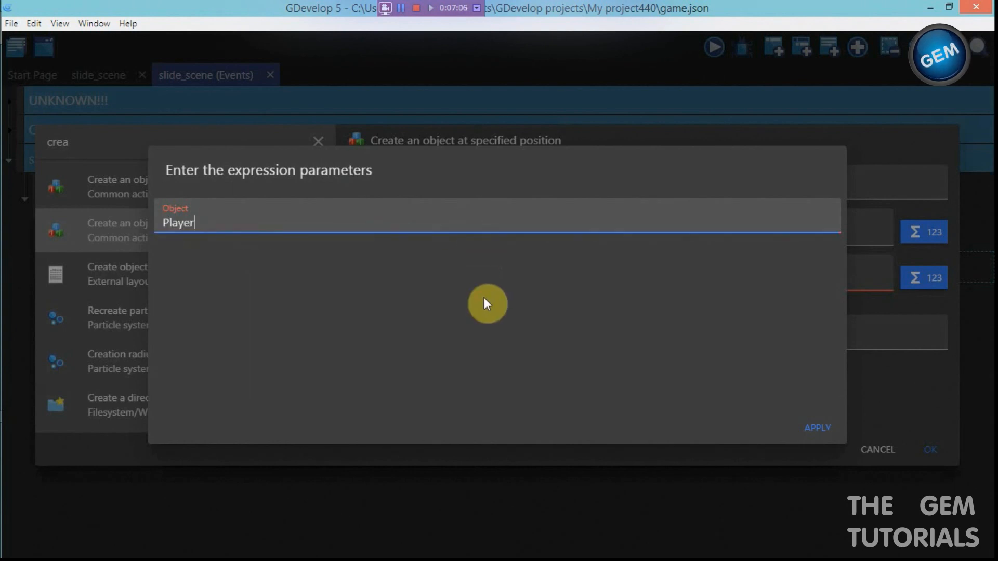
click(821, 427)
click(930, 450)
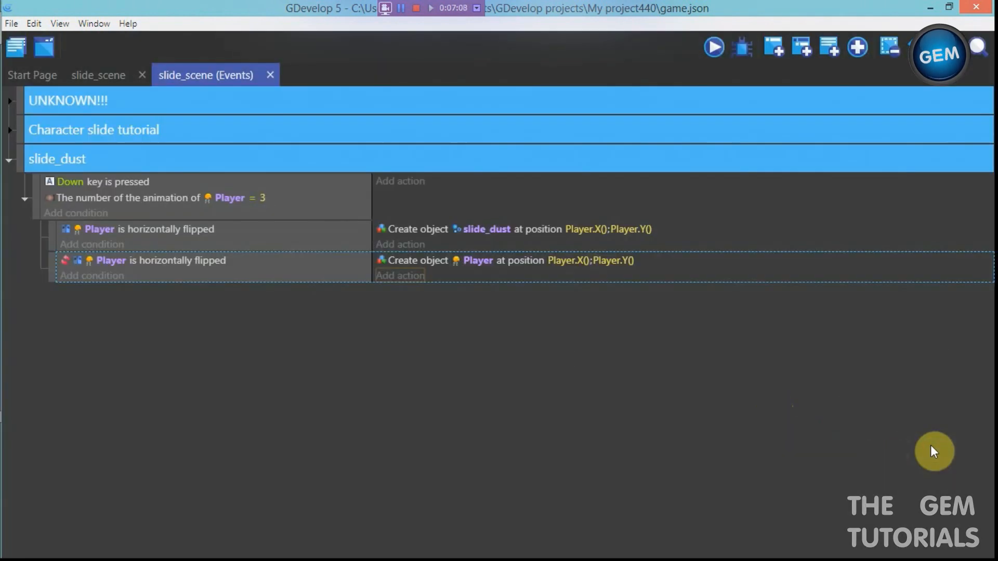
- Preview the scene, slide the player in both directions to check the dust, and close the preview
click(715, 46)
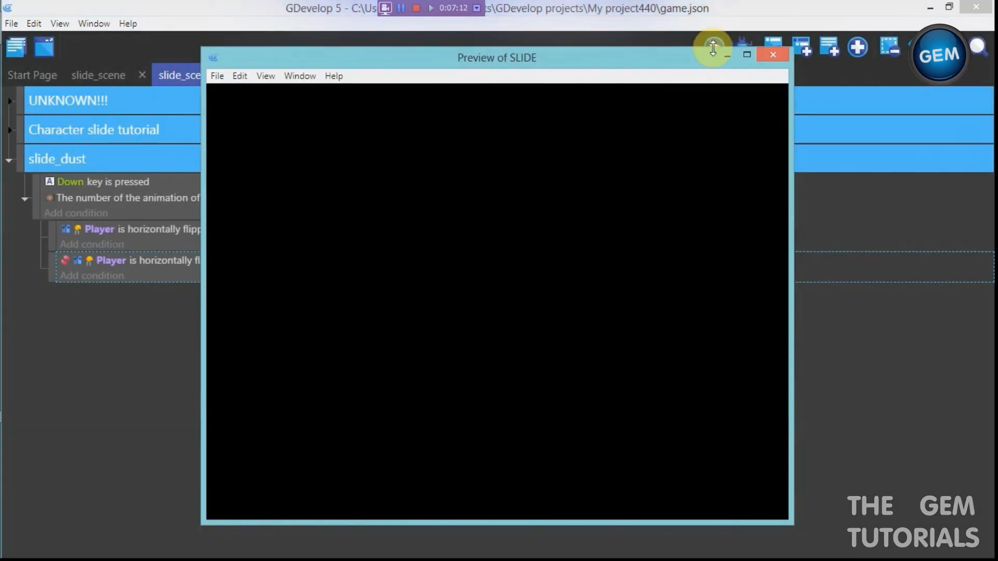
key(Right)
key(Down)
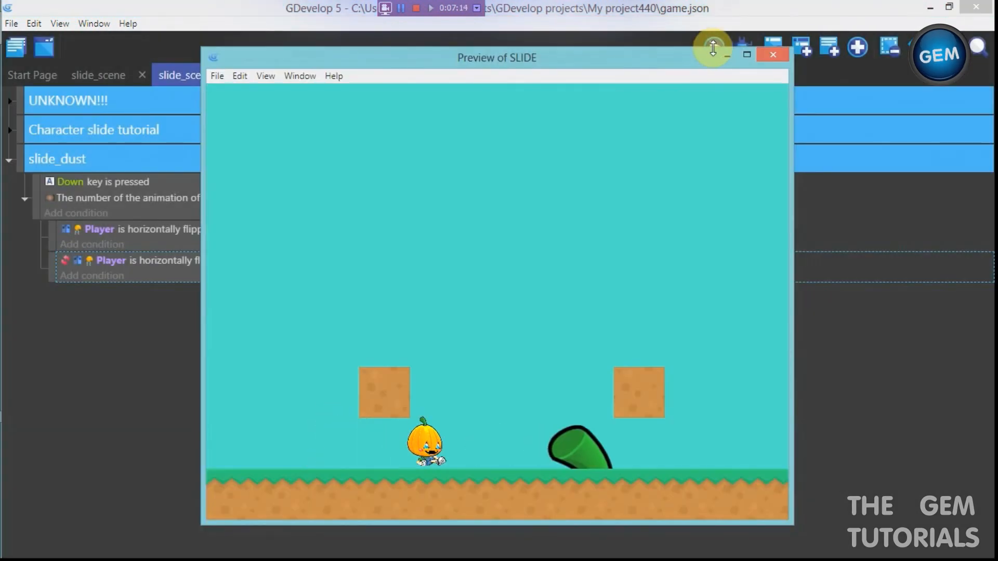
key(Left)
key(Down)
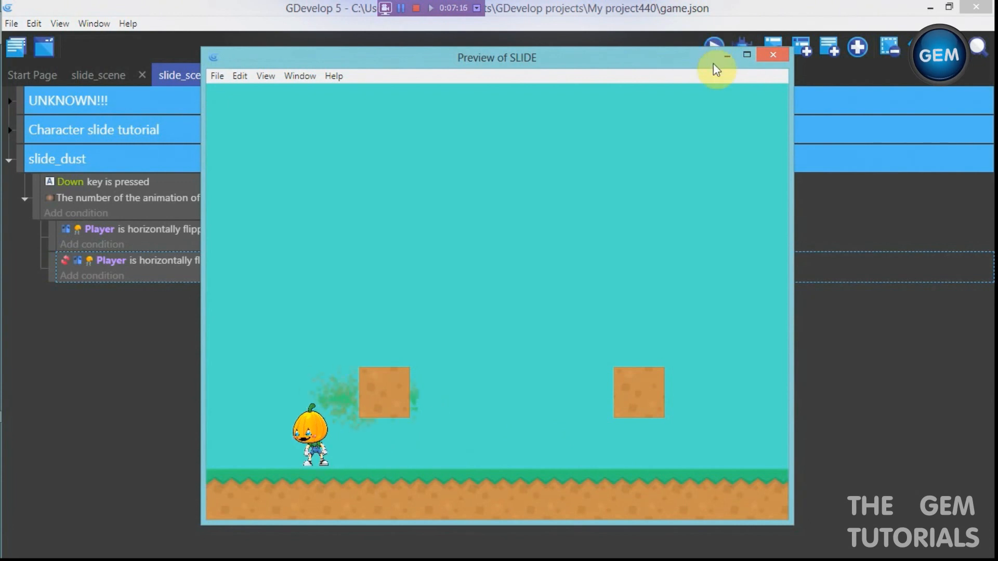
key(Right)
key(Down)
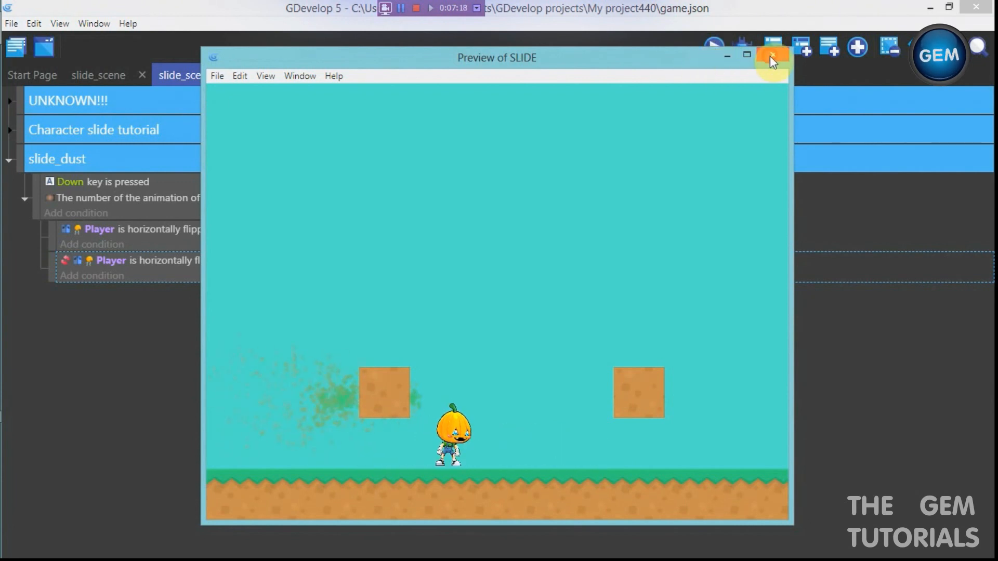
click(773, 54)
- Change the object created in the inverted flipped sub-event's action from Player to slide_dust
click(472, 263)
double_click(452, 291)
text(slid)
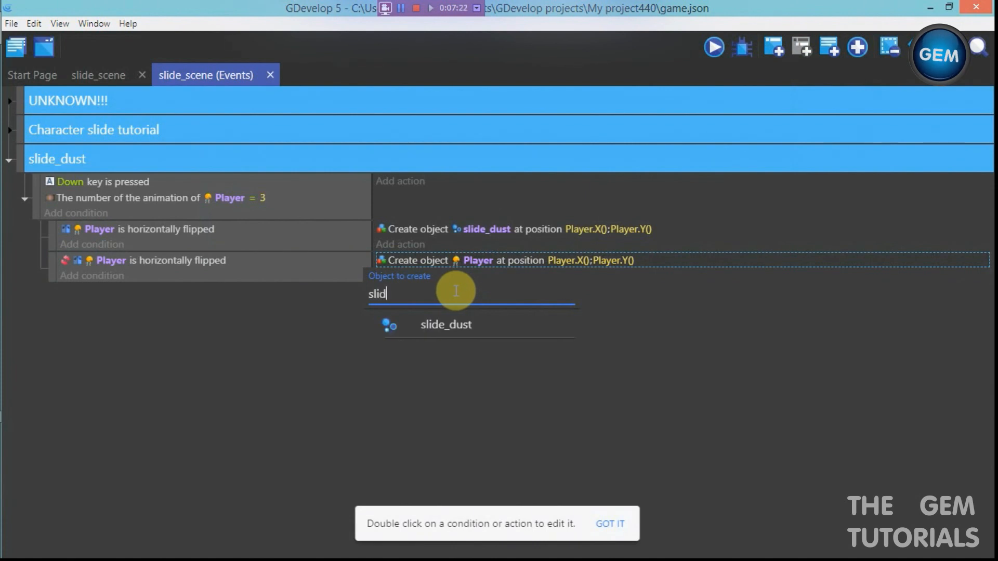
click(491, 317)
click(650, 321)
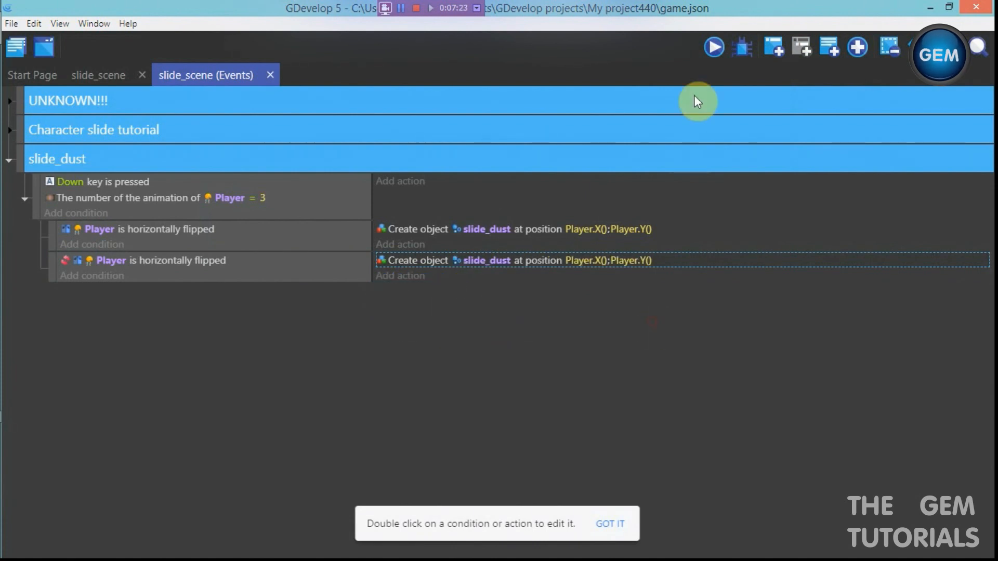
- Preview the scene again, examine the slide_dust trails while walking and repeatedly sliding both ways, and close the preview
click(709, 48)
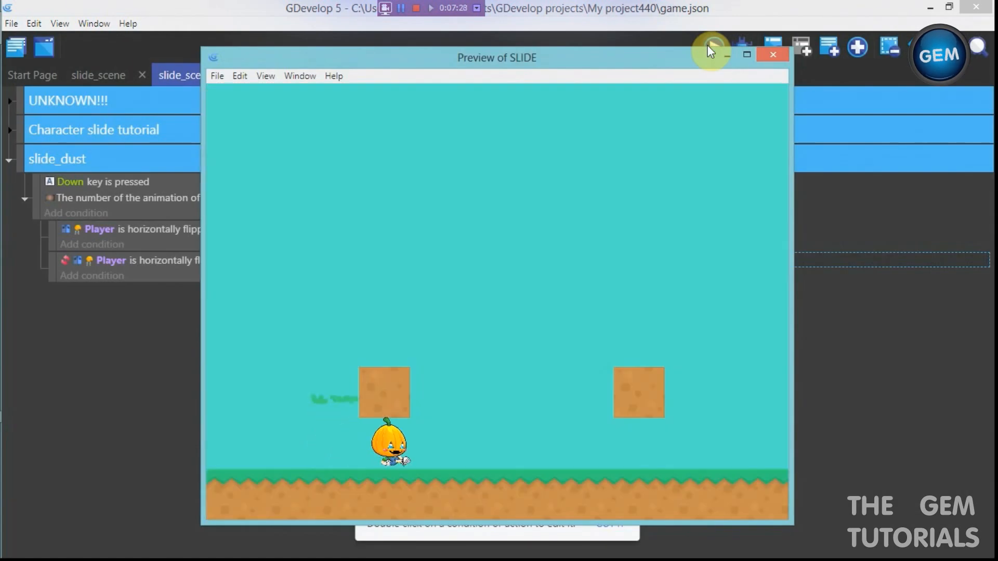
key(Right)
key(Down)
key(Left)
key(Down)
key(Left)
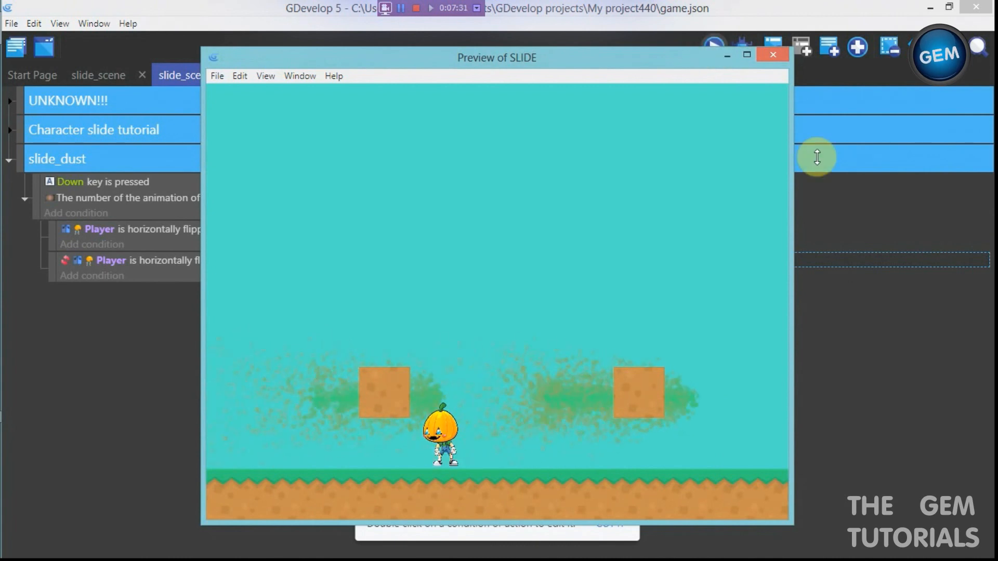
key(Left)
key(Down)
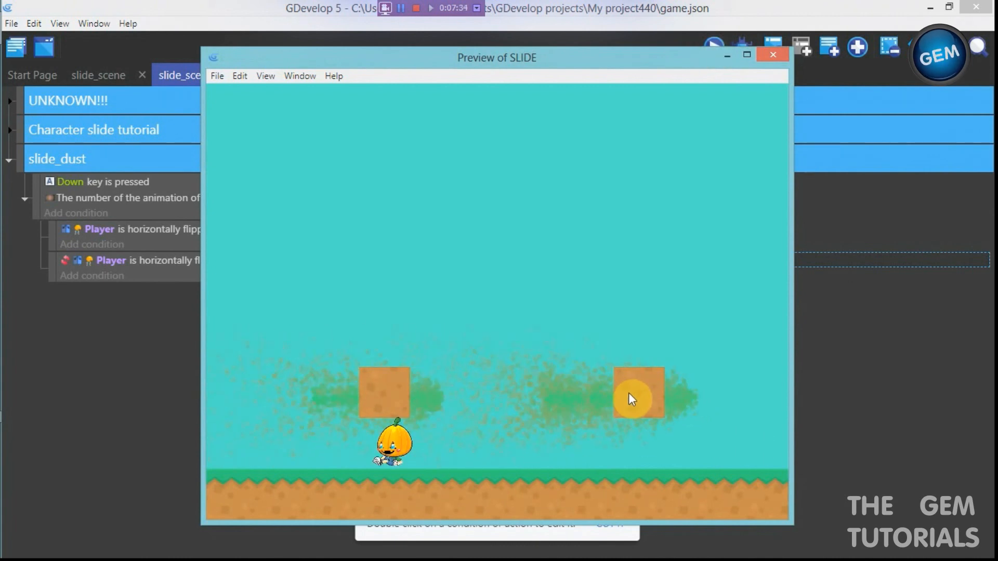
key(Right)
key(Down)
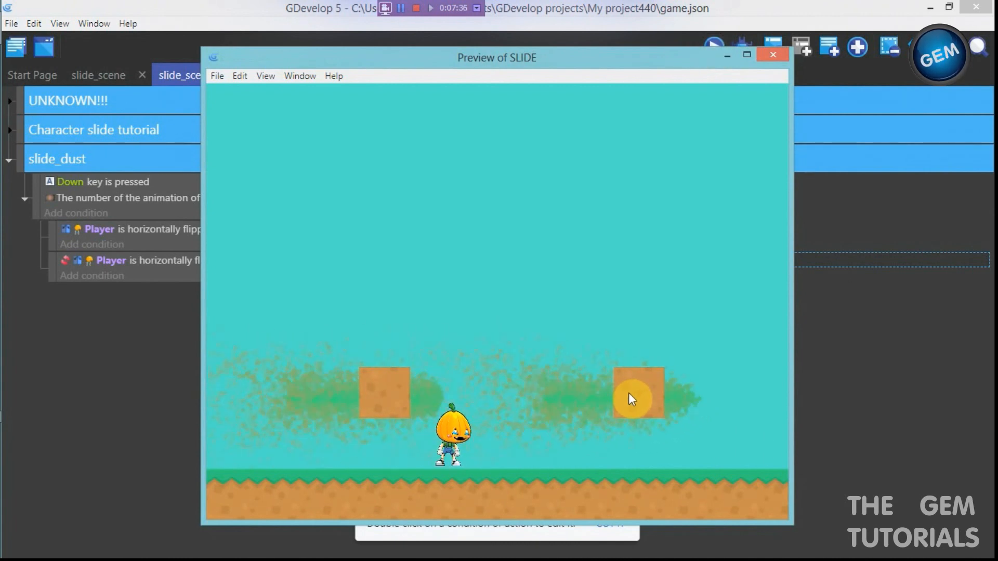
key(Right)
key(Down)
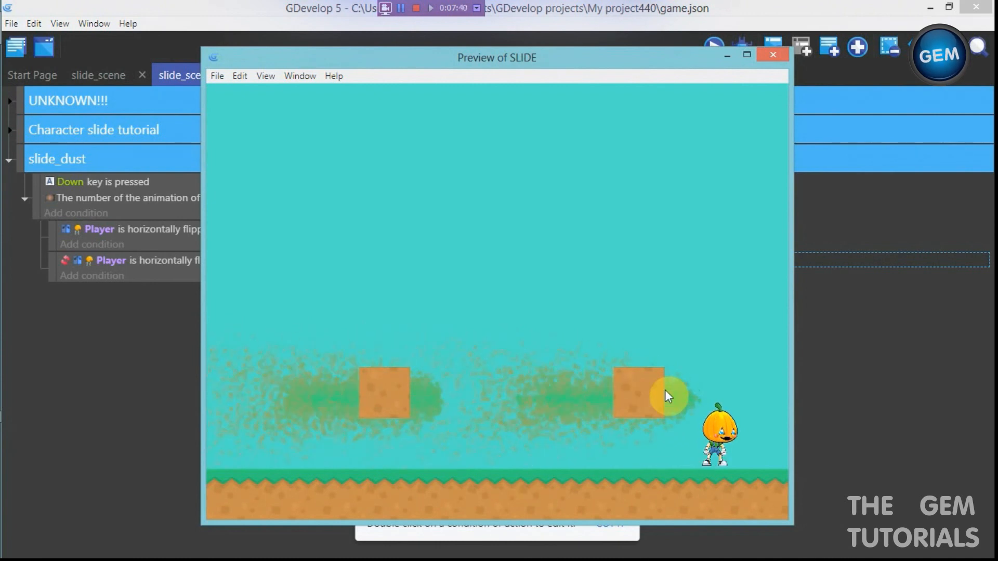
key(Left)
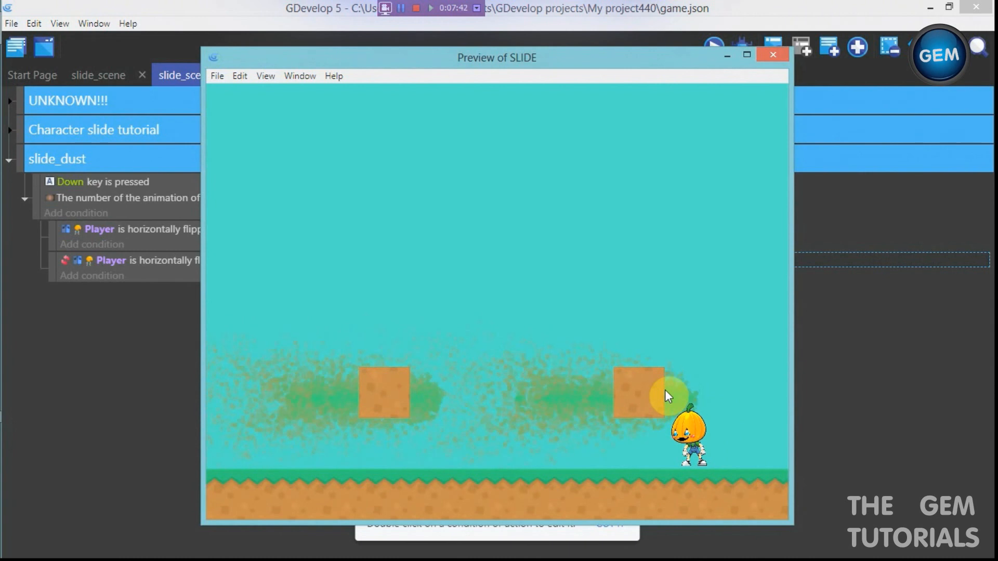
key(Left)
key(Down)
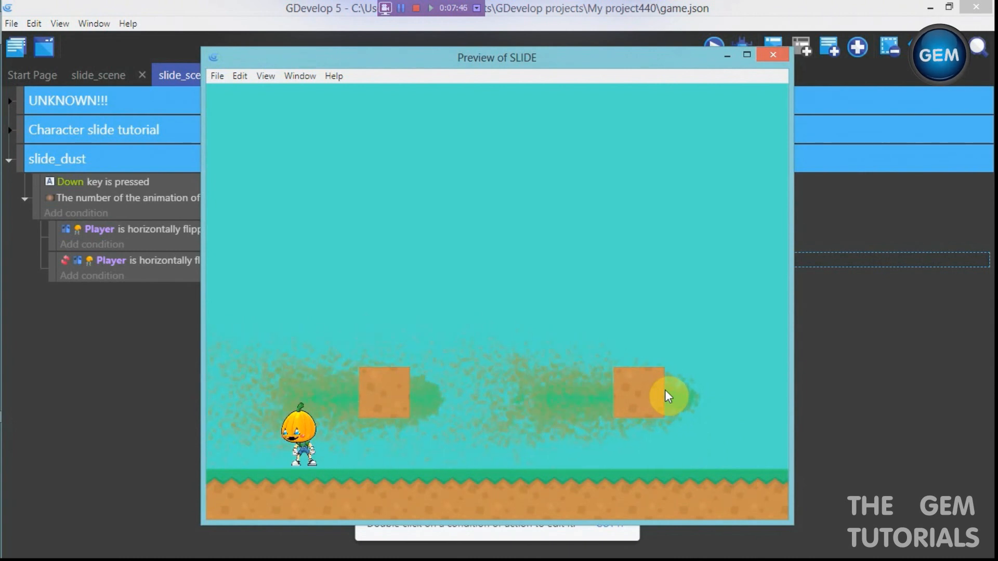
click(773, 54)
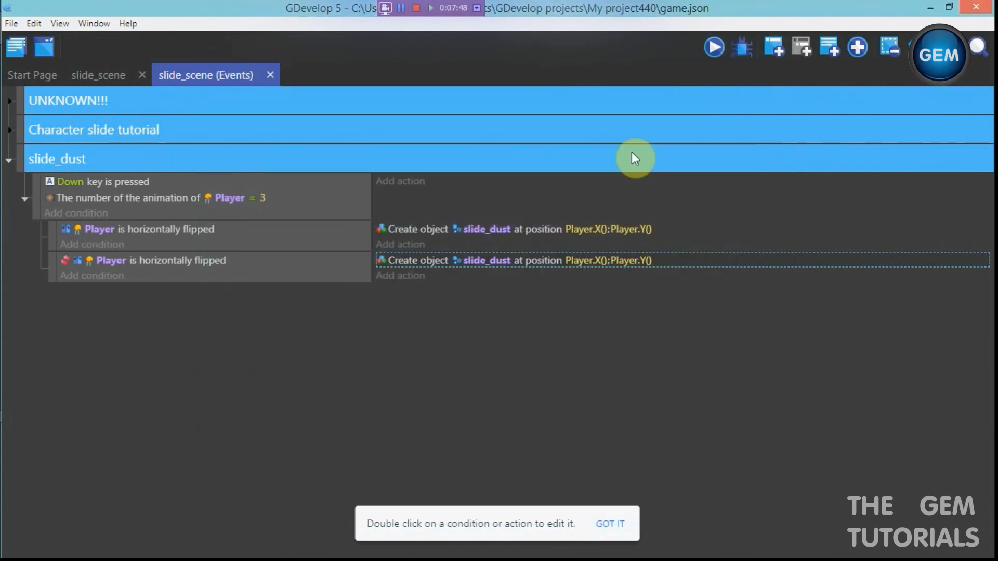
- Add a new event to the slide_dust group with an inverted Key pressed condition for the Down key
click(773, 46)
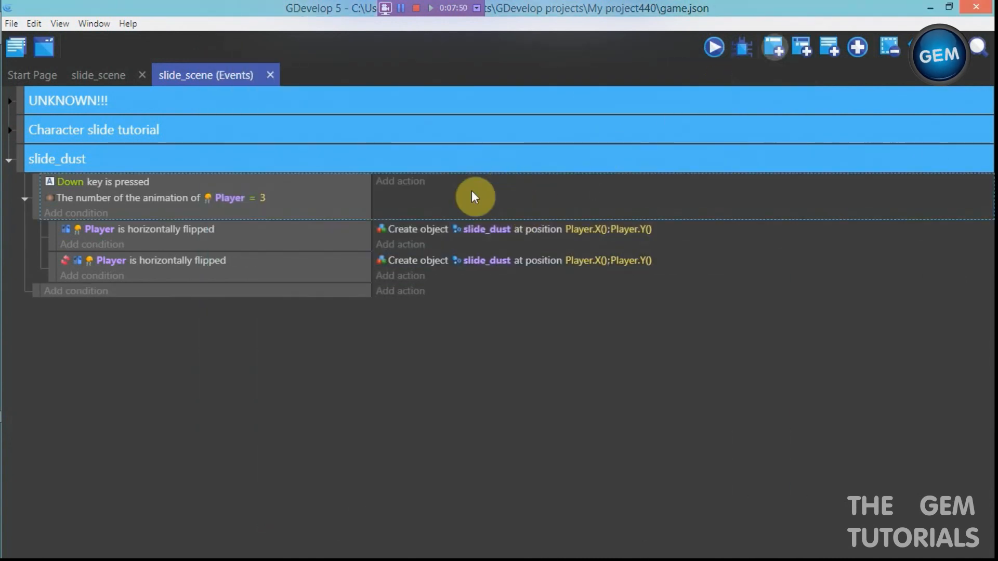
click(97, 294)
text(key)
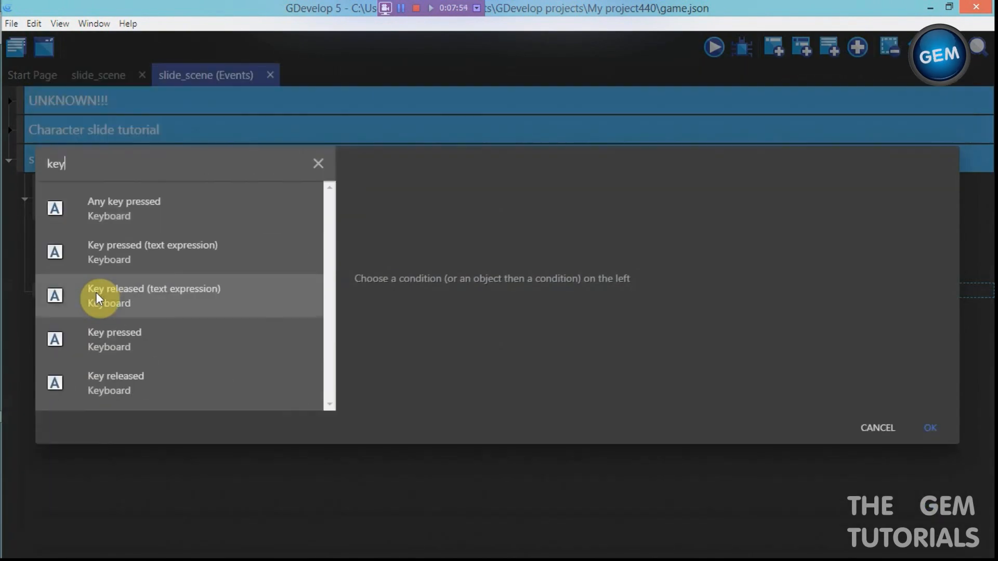
click(123, 332)
text(down)
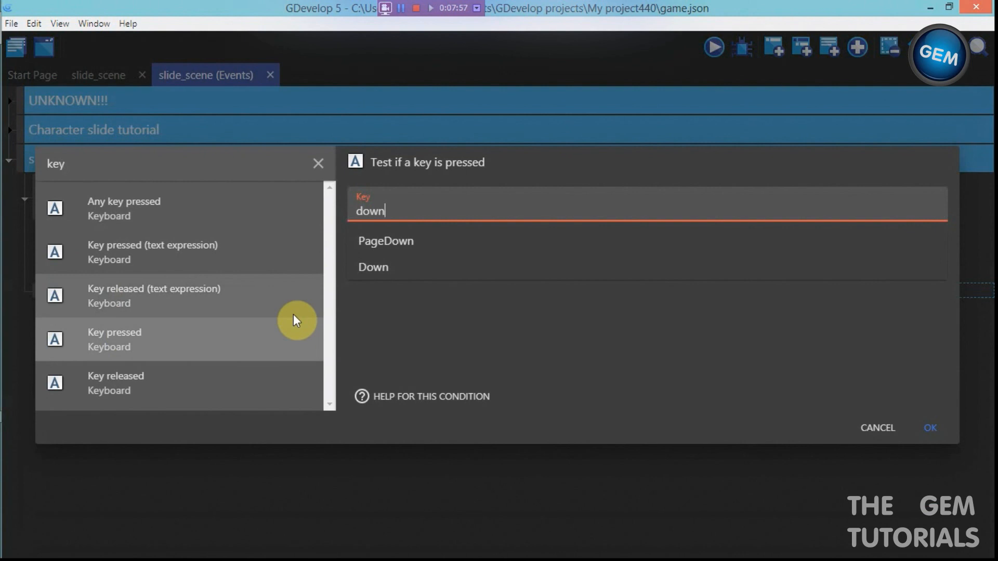
click(365, 268)
click(377, 243)
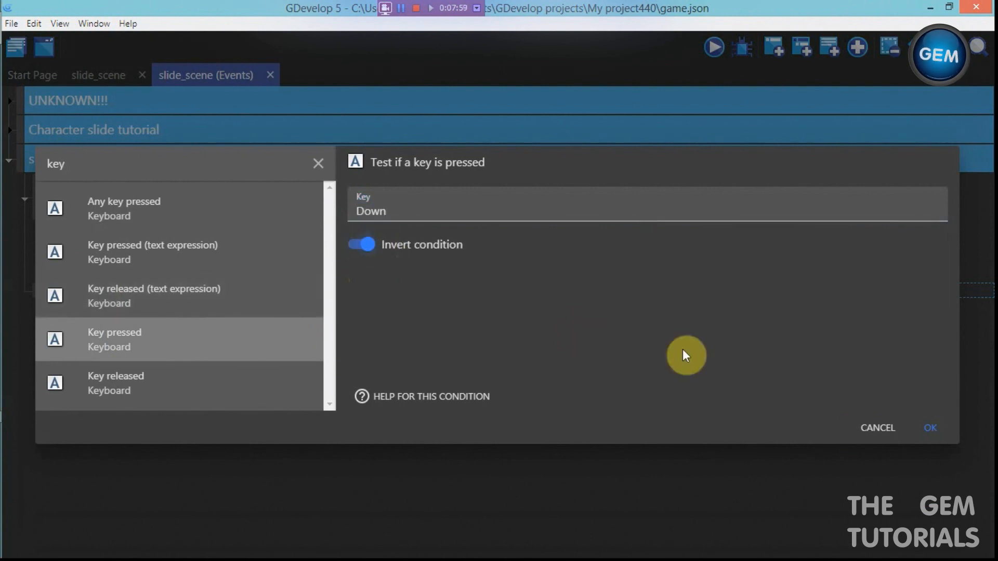
click(928, 437)
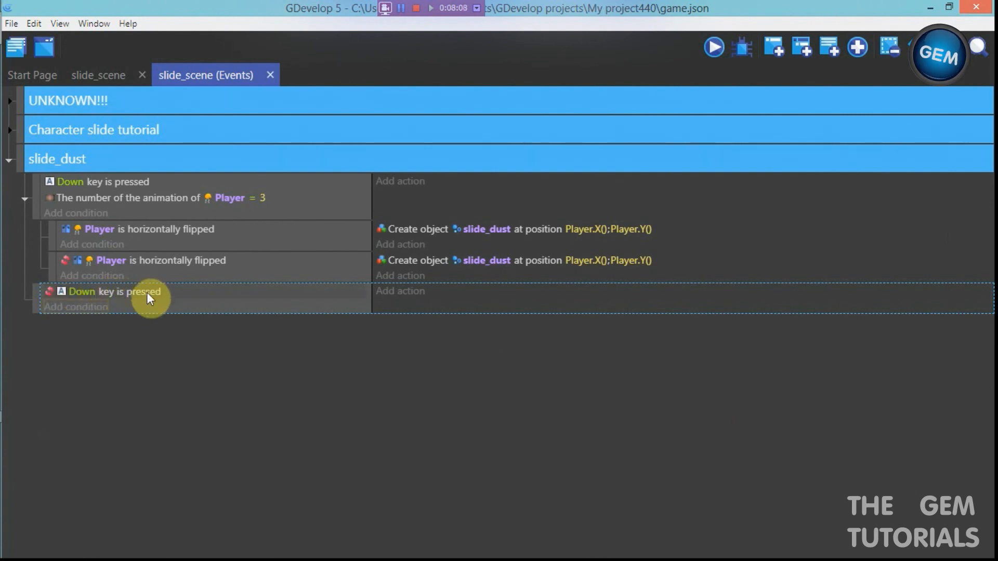
- Add a particle Flow action to the inverted Down key event that sets slide_dust's flow to 0
click(396, 292)
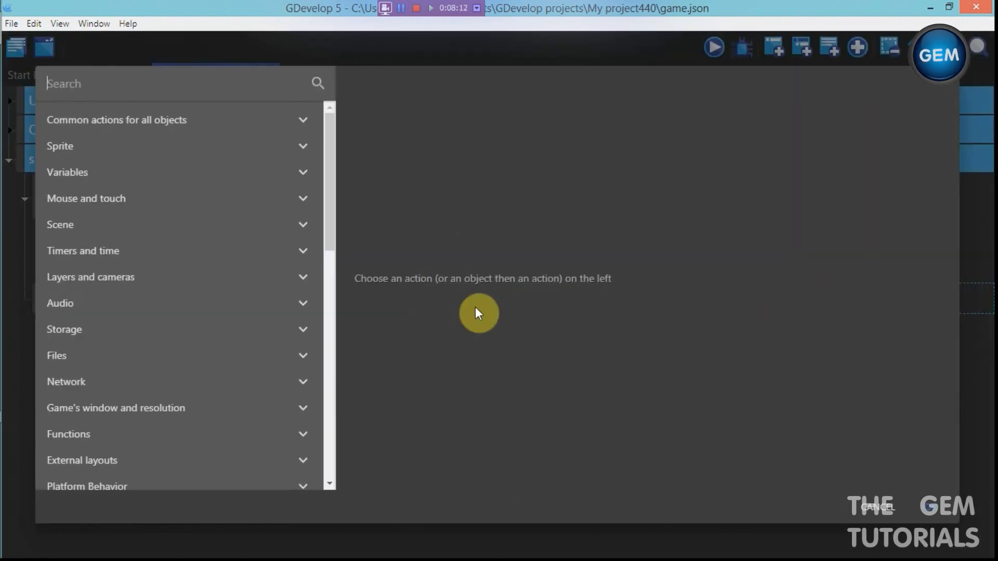
text(flow)
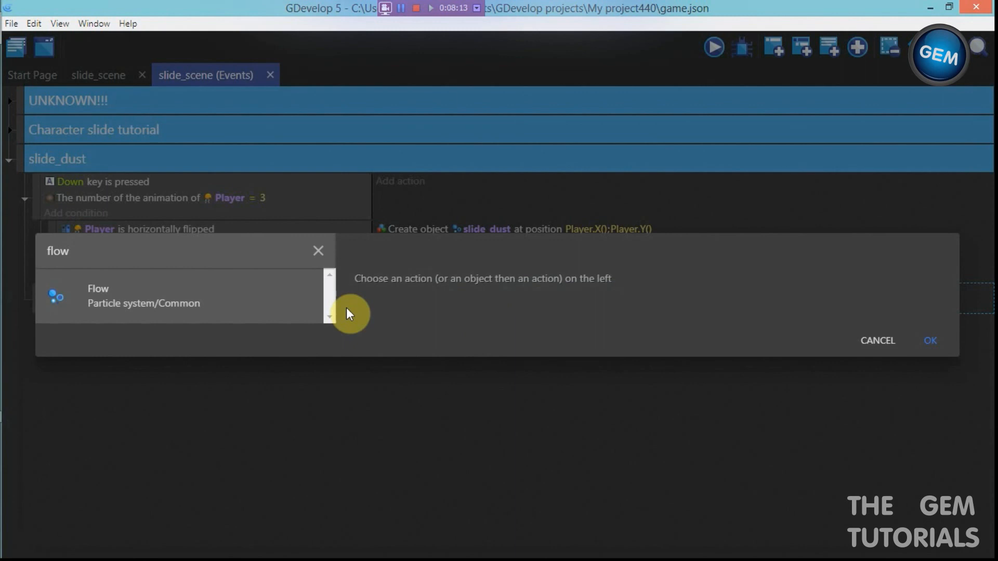
click(256, 308)
click(422, 267)
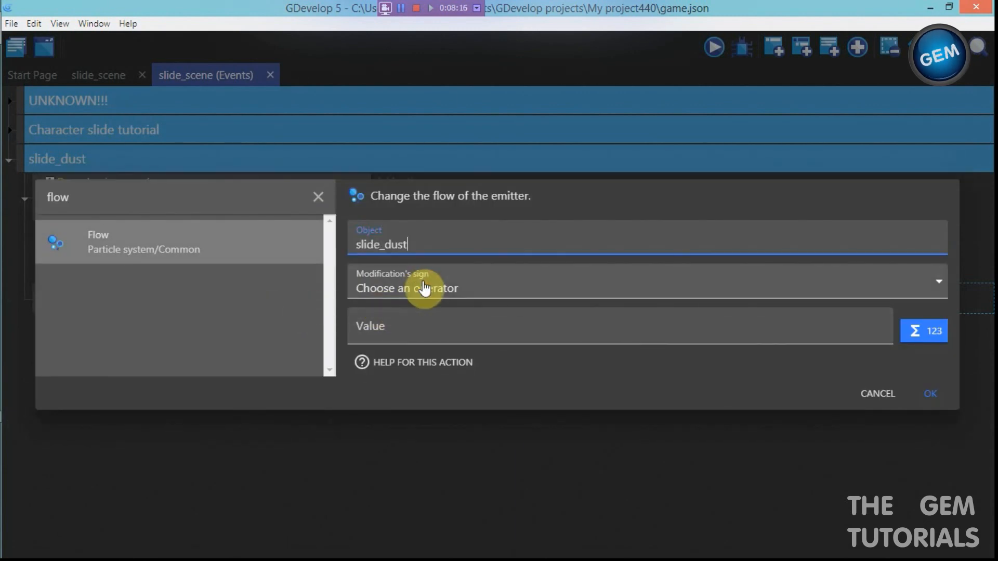
click(422, 285)
click(417, 324)
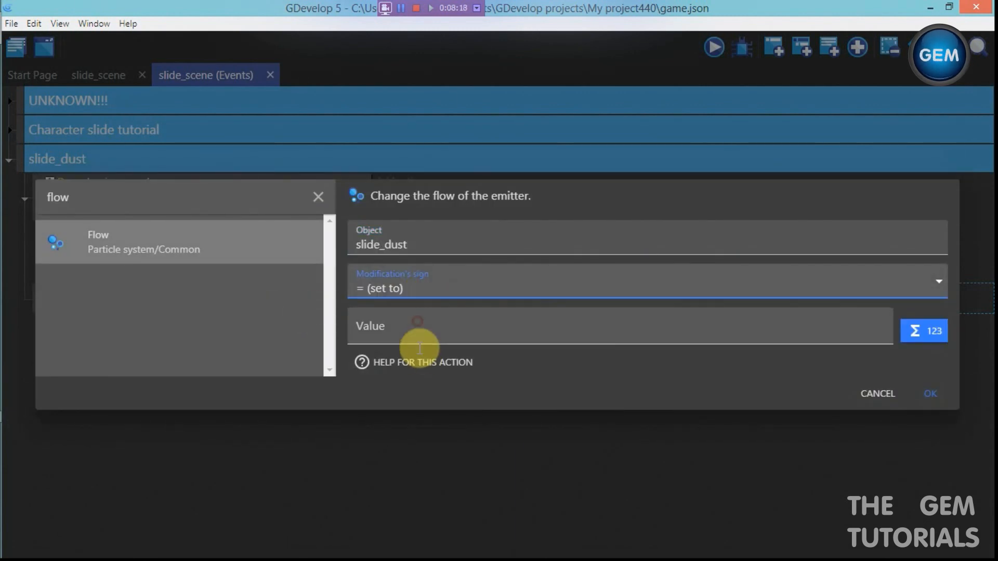
click(416, 329)
text(0)
click(940, 391)
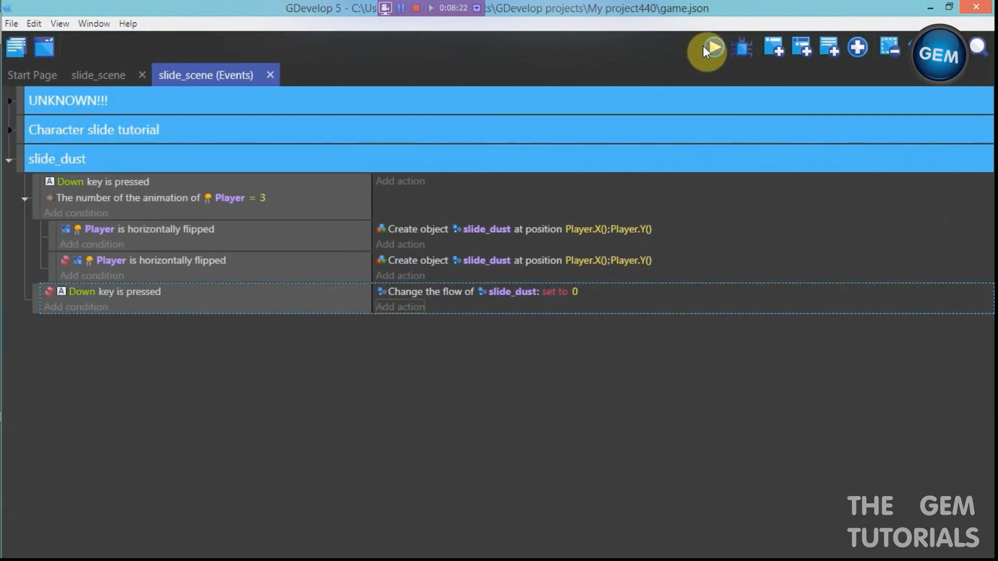
- Preview the scene, examine where the slide_dust particles appear while repeatedly sliding both ways and after stopping, and close the preview
click(706, 46)
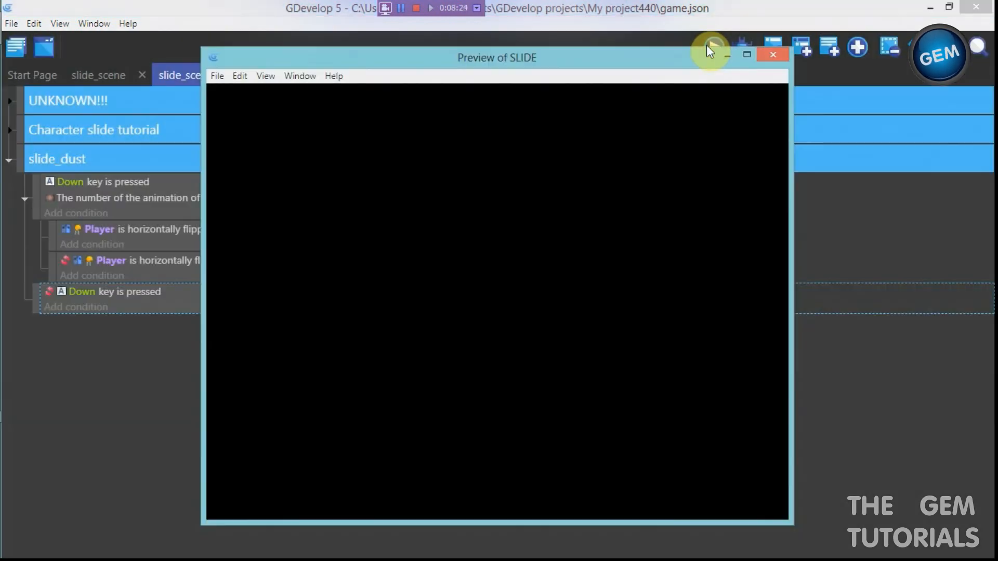
key(Right)
key(Down)
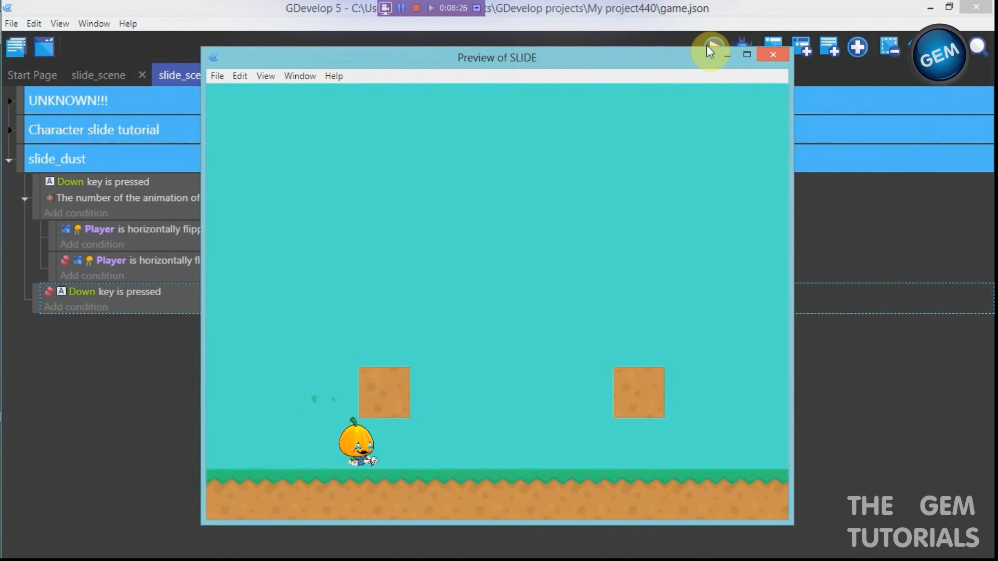
key(Right)
key(Down)
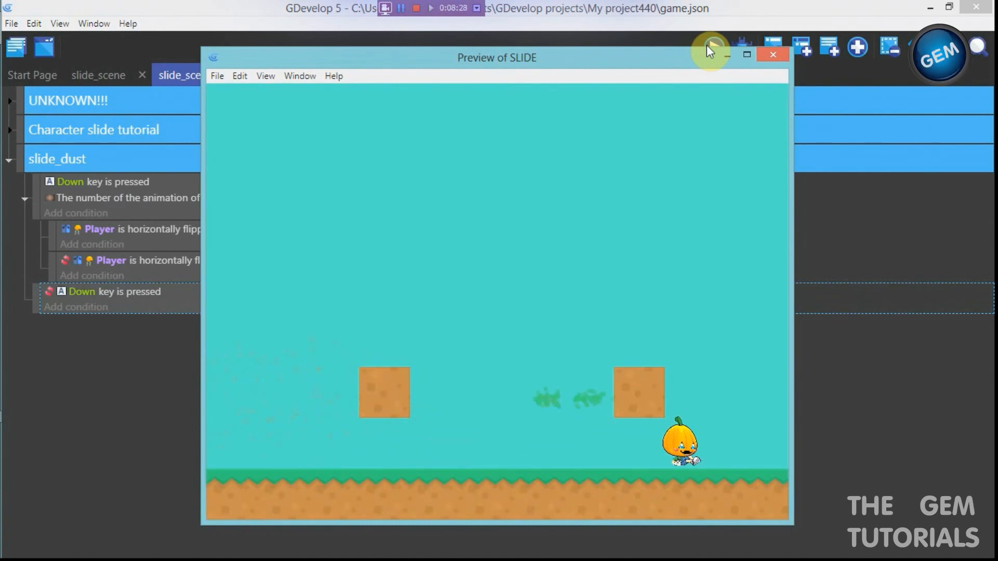
key(Left)
key(Down)
key(Left)
key(Down)
key(Right)
key(Down)
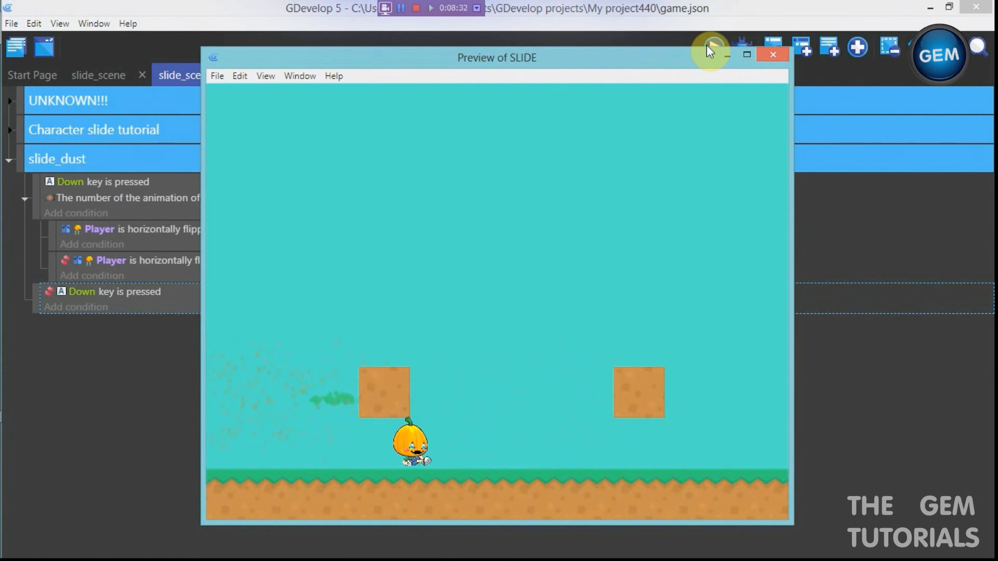
key(Down)
key(Left)
key(Down)
key(Down)
key(Right)
key(Down)
key(Down)
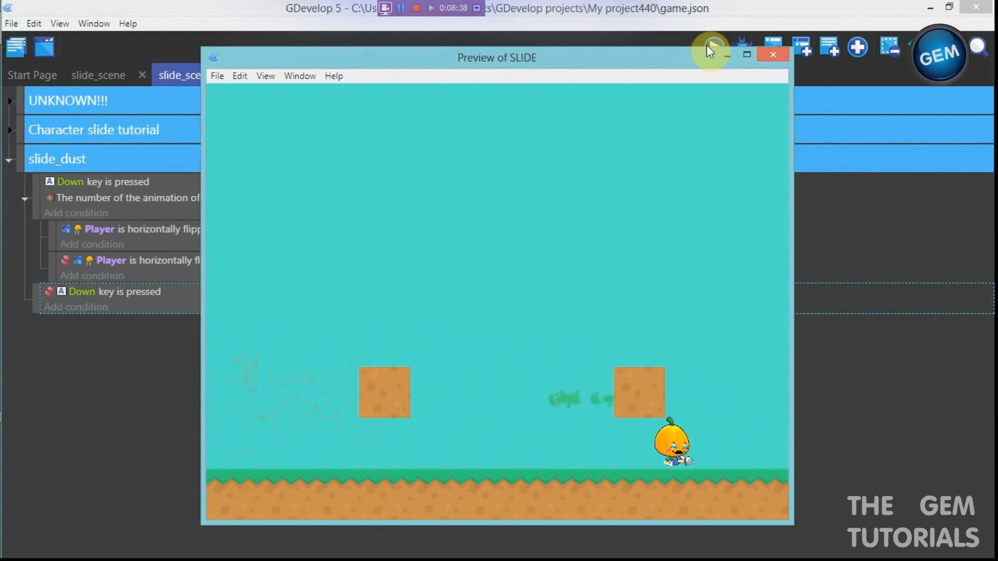
key(Left)
key(Down)
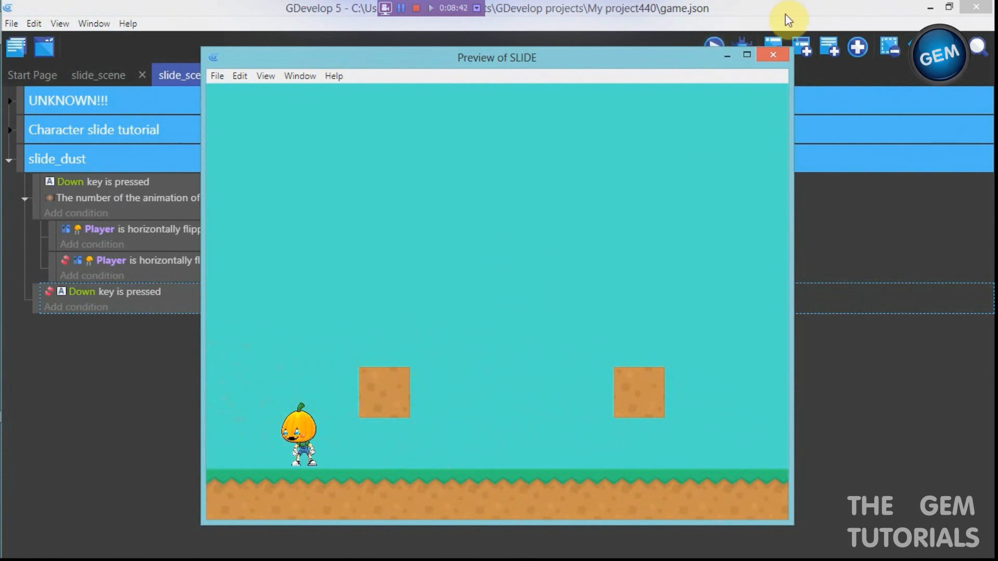
click(782, 54)
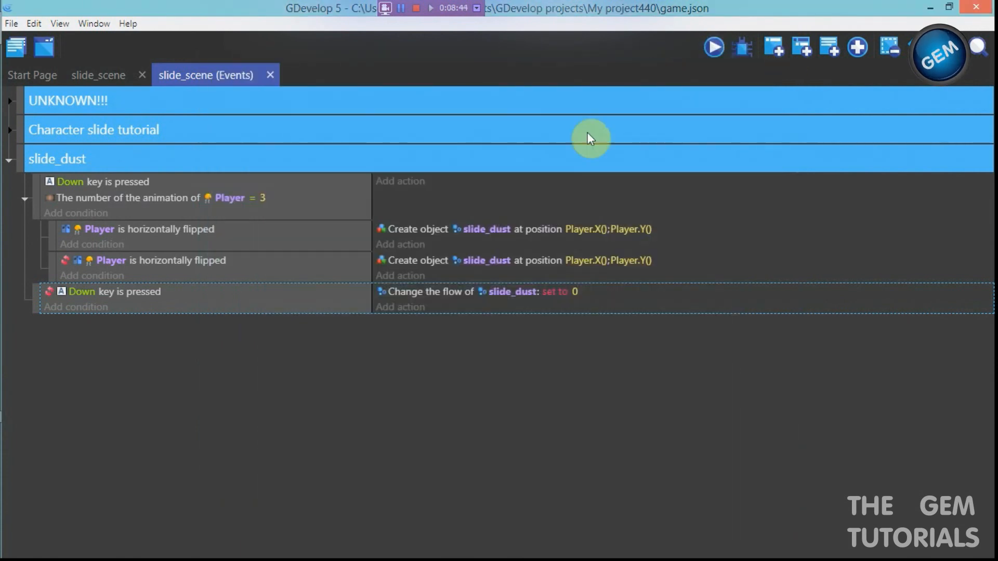
- Set the slide_dust creation position in the horizontally flipped sub-event to Player.X()+10 and Player.Y()+90
click(531, 230)
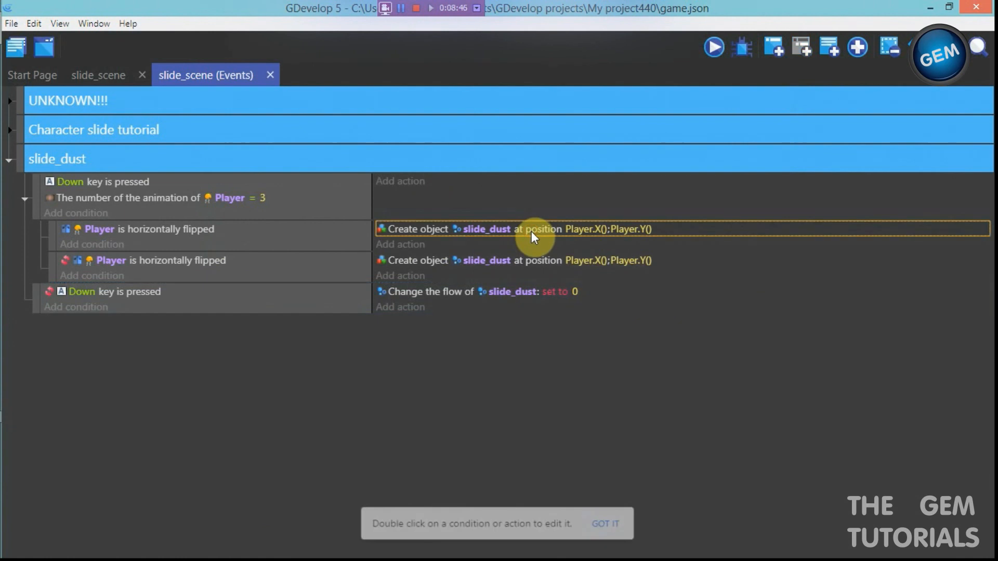
double_click(531, 231)
click(464, 181)
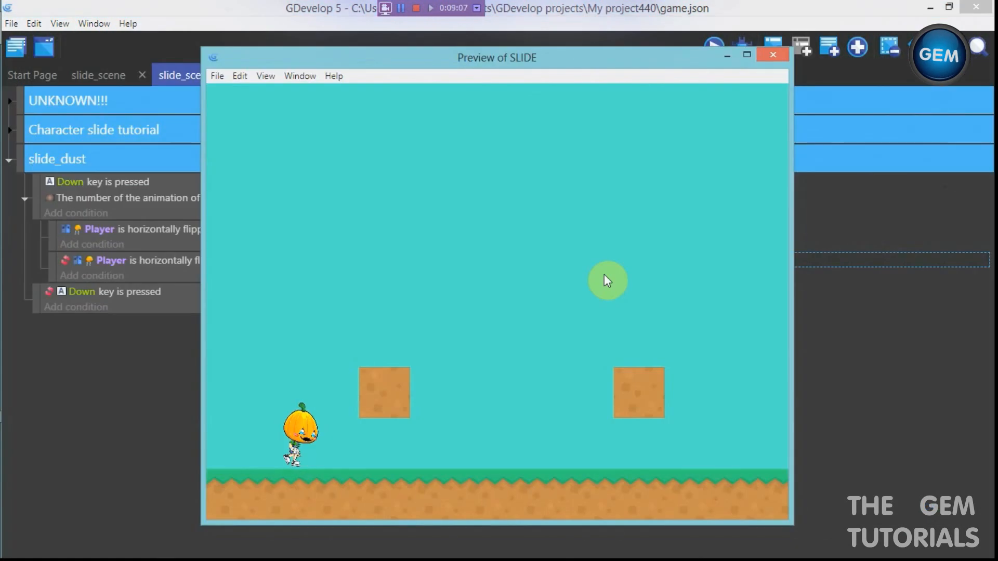
- Slide the player both ways in the preview to examine the dust's offset position at the feet, and close the preview
key(Down)
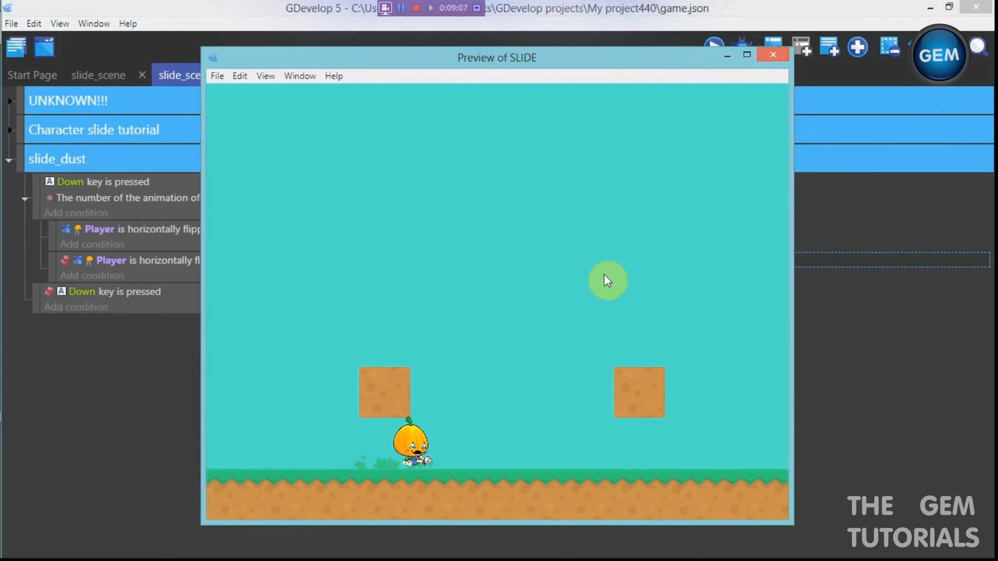
key(Down)
key(Left)
key(Down)
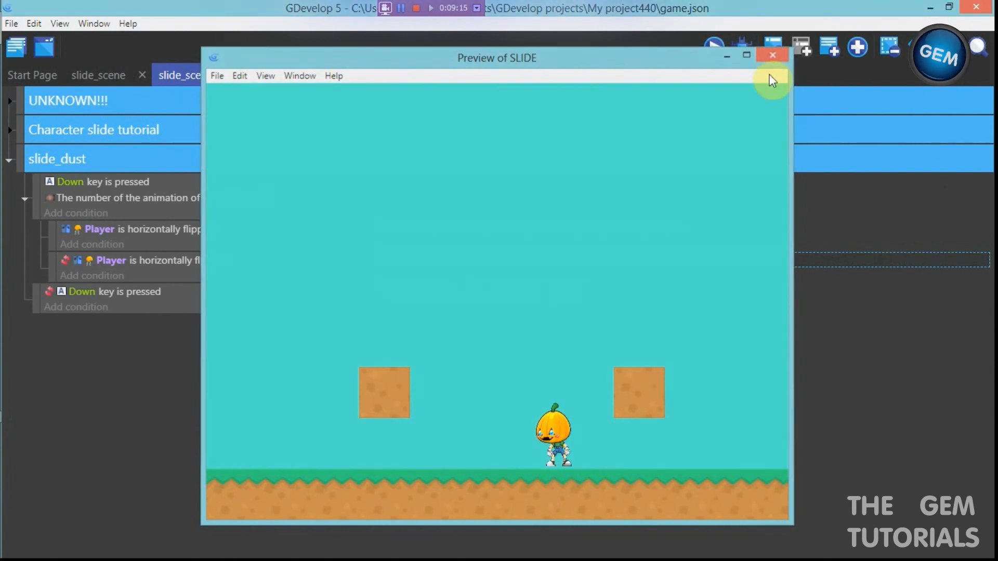
click(772, 55)
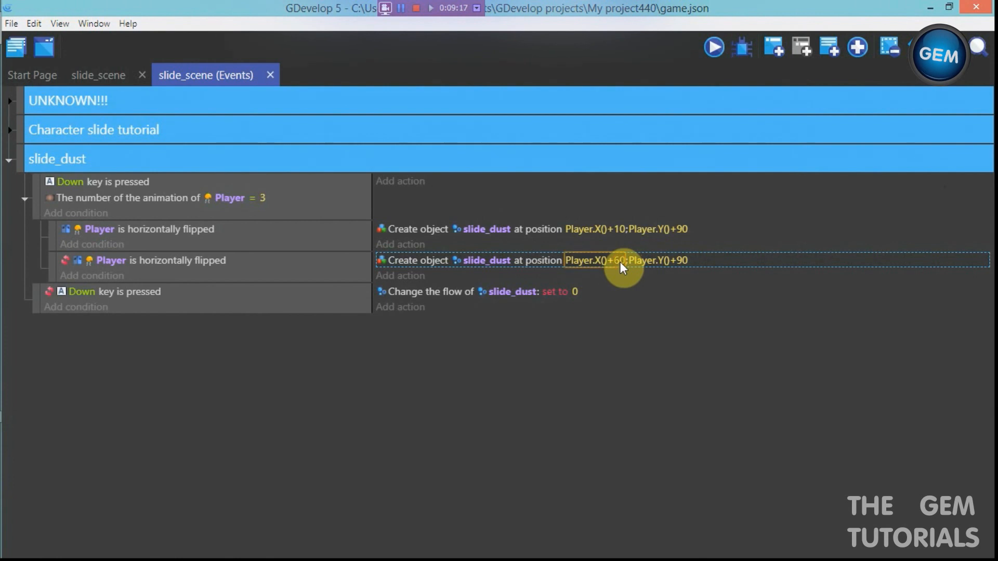
- Set the X position in the inverted flipped sub-event's Create object action to Player.X()+40
click(619, 261)
key(Left)
key(BackSpace)
text(4)
click(634, 366)
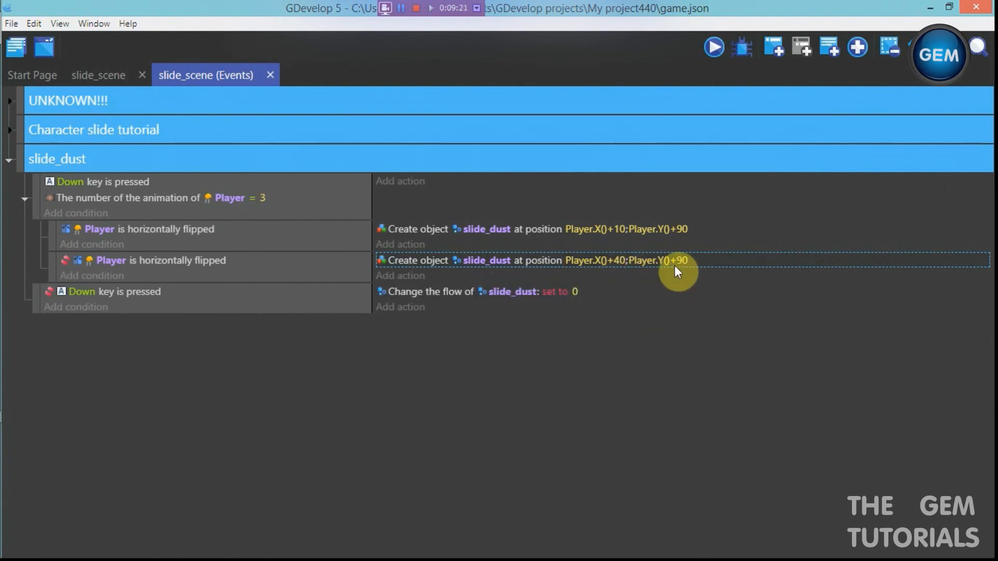
- Preview the scene again, check the slide_dust alignment at the player's feet while sliding both ways, and close the preview
click(708, 59)
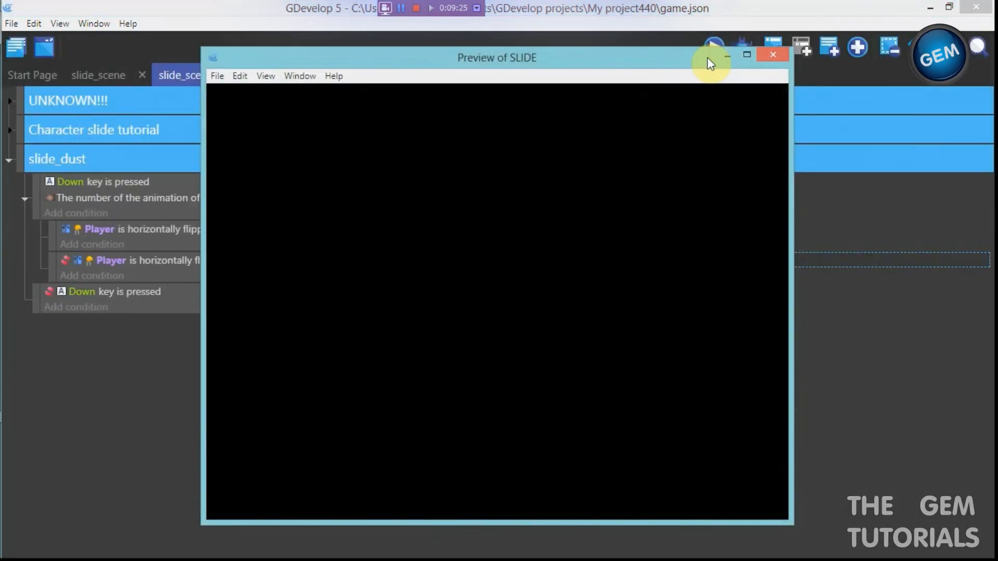
key(Right)
key(Down)
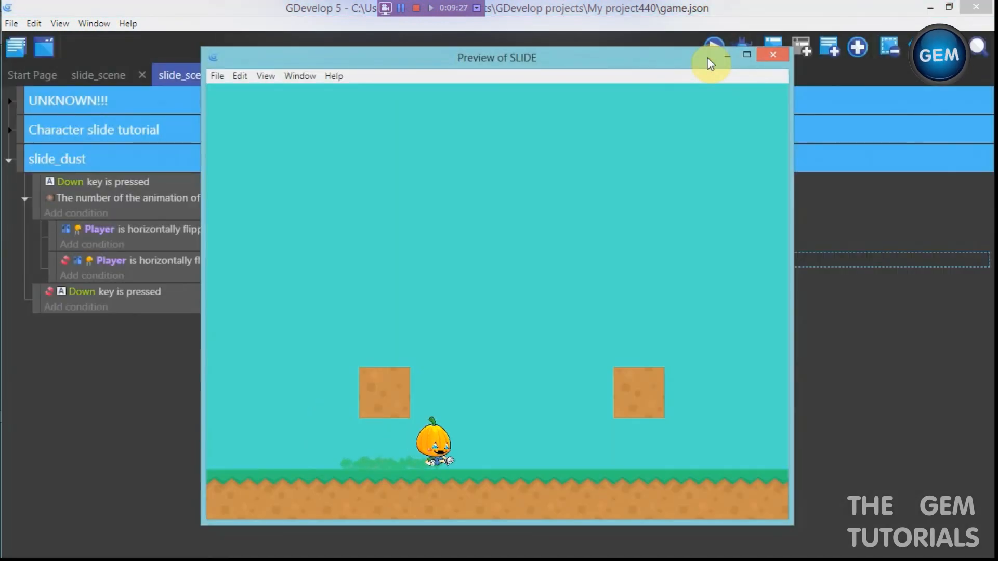
key(Left)
key(Down)
key(Down)
key(Right)
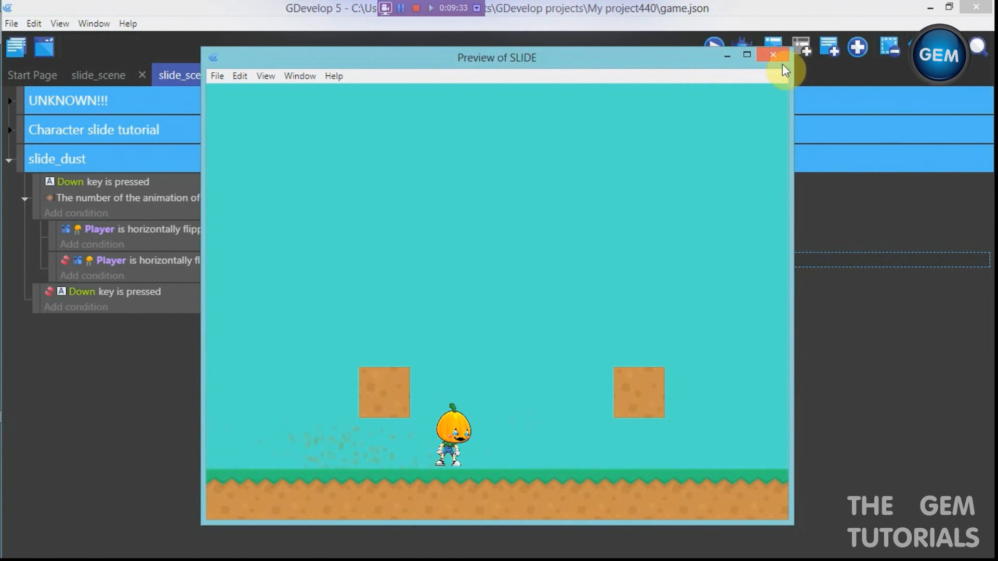
click(772, 55)
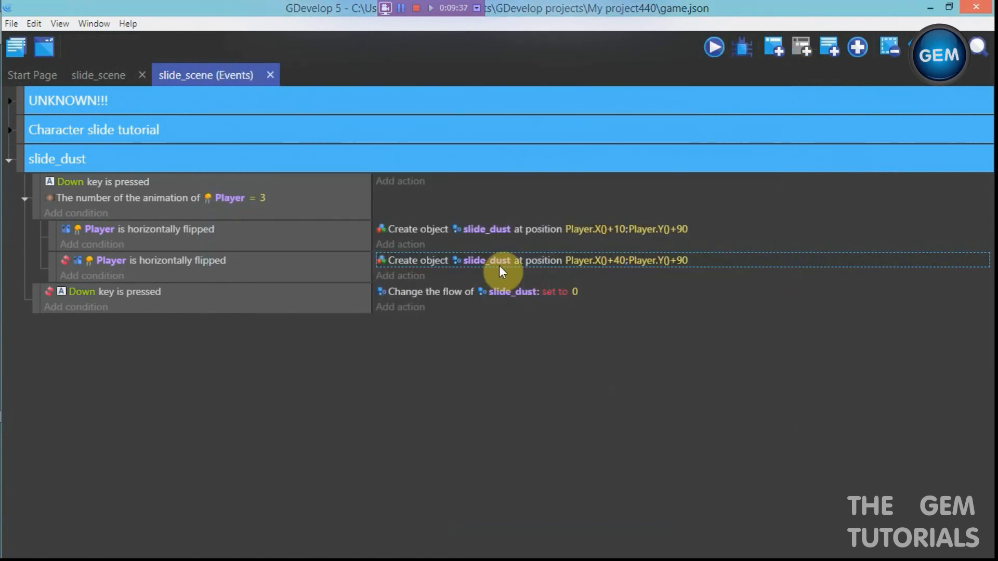
- Set the slide_dust object's maximum number of particles displayed to 100 in the scene's object properties and apply the change
click(107, 80)
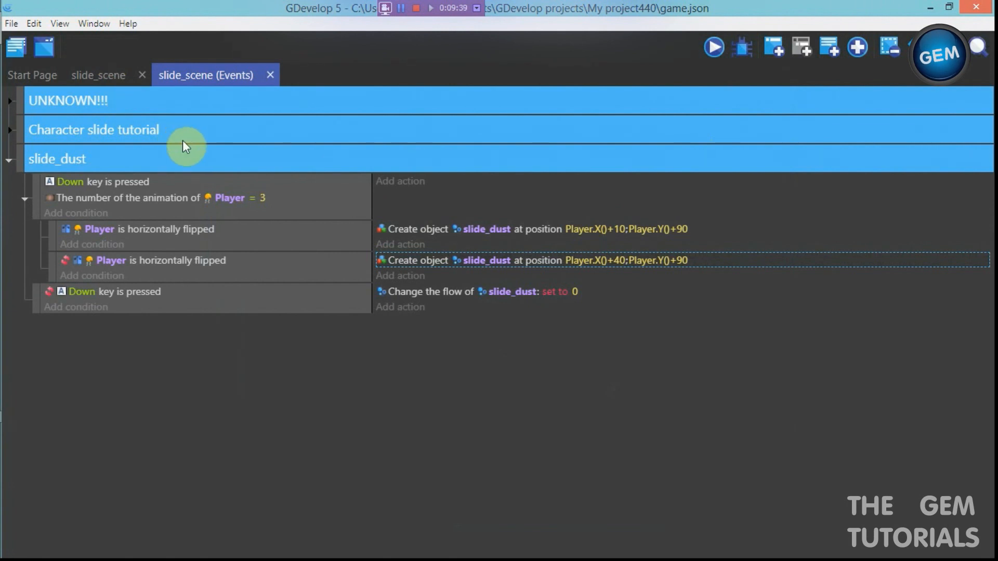
double_click(862, 268)
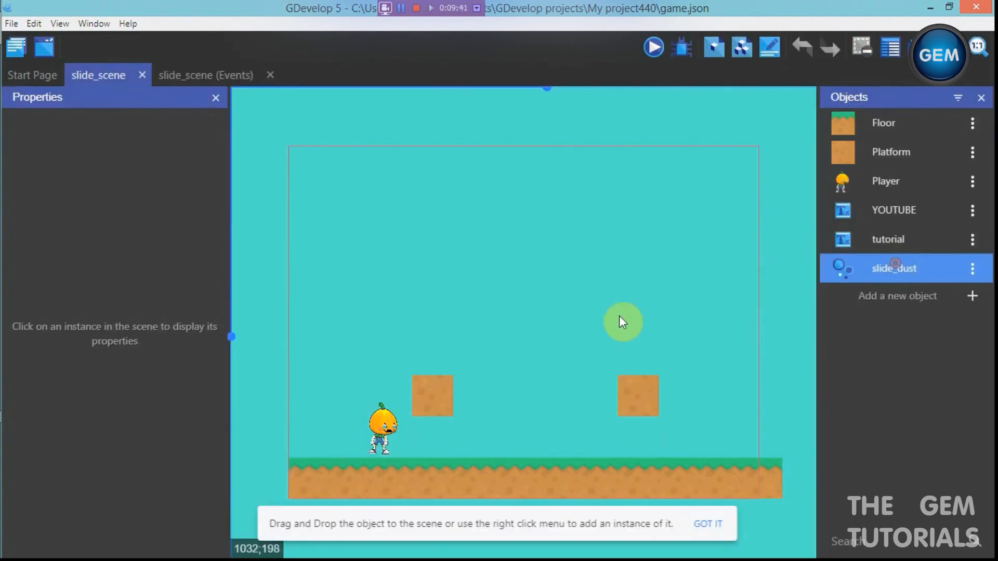
scroll(286, 358, down, 2)
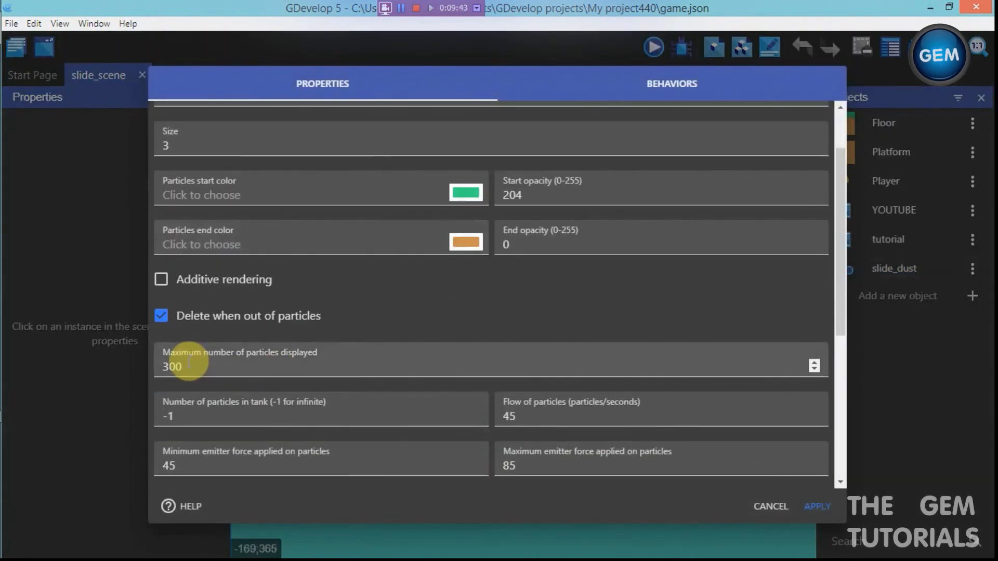
click(221, 368)
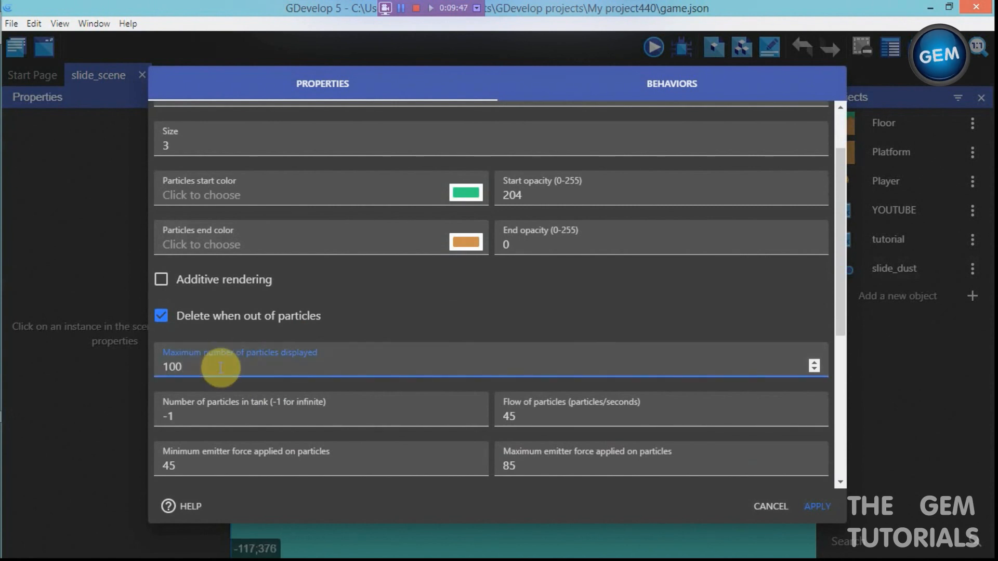
click(817, 506)
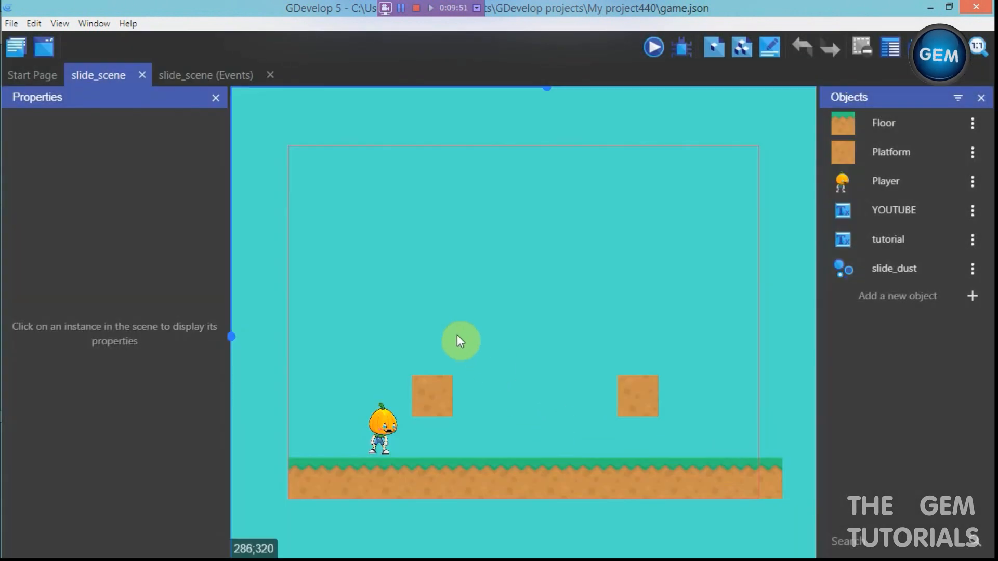